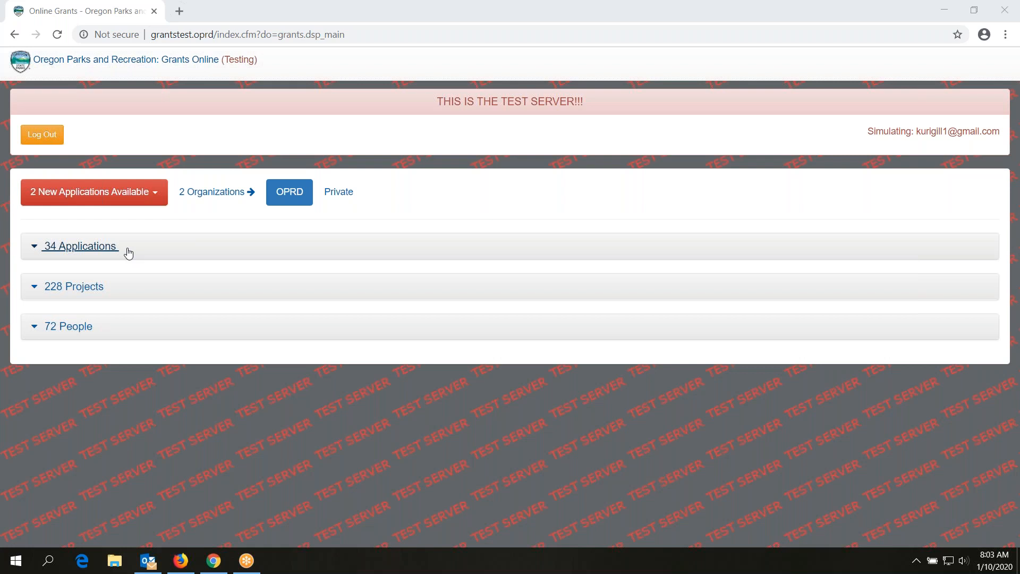
Open the Honeyman Bike Camp and Restroom project and expand its progress reports and project funding sections
left_click(91, 287)
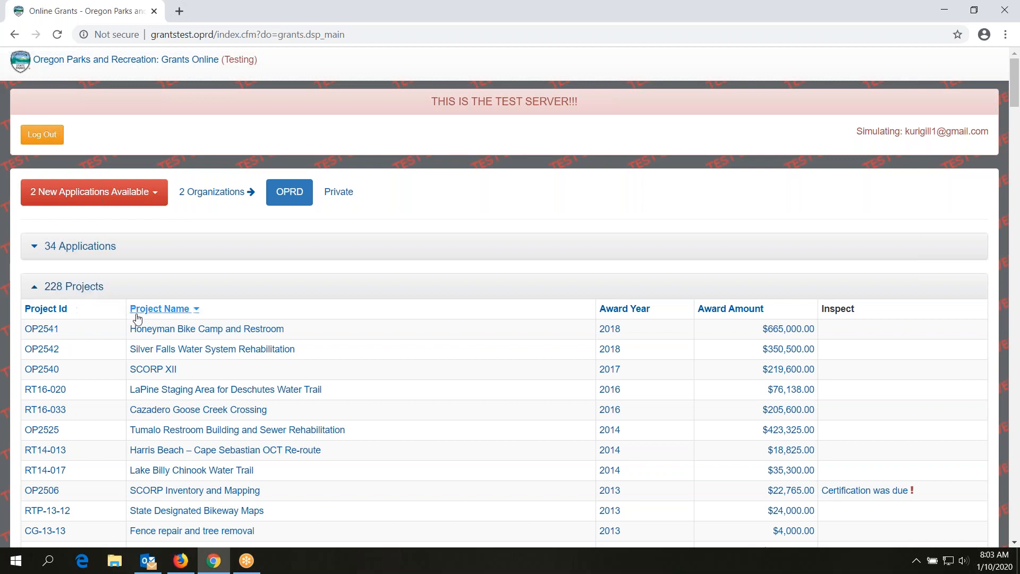
left_click(146, 334)
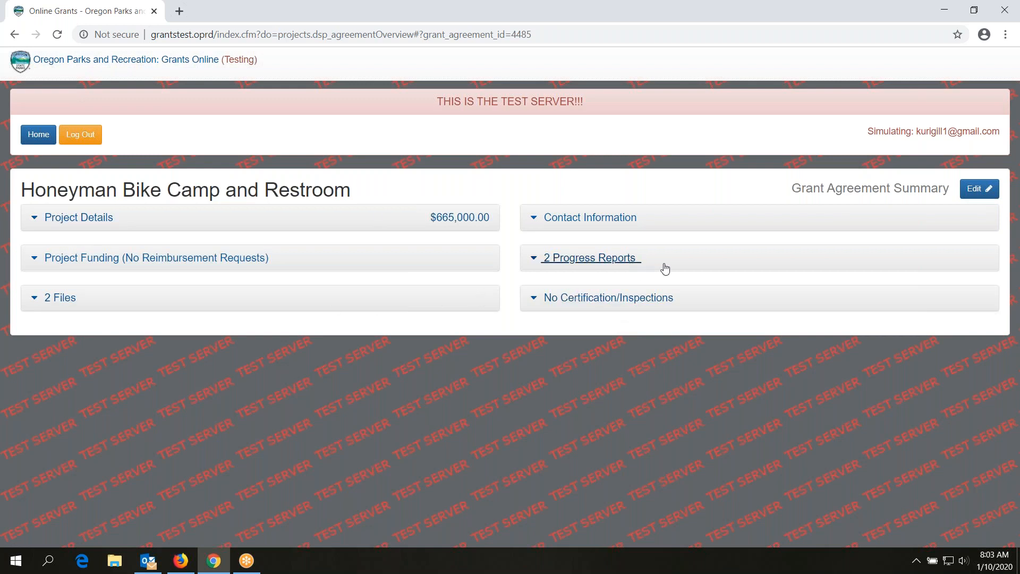
left_click(613, 265)
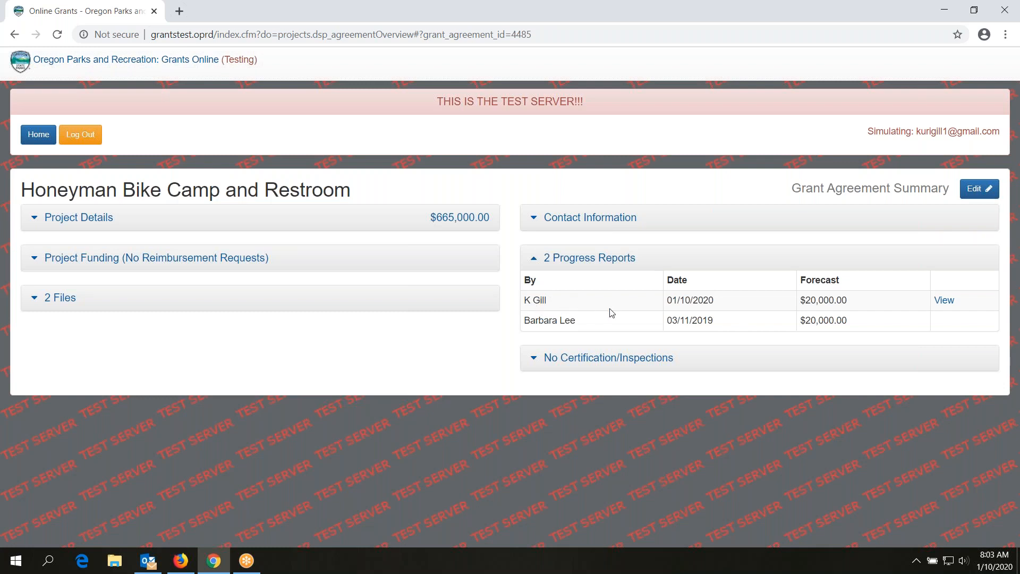
left_click(64, 265)
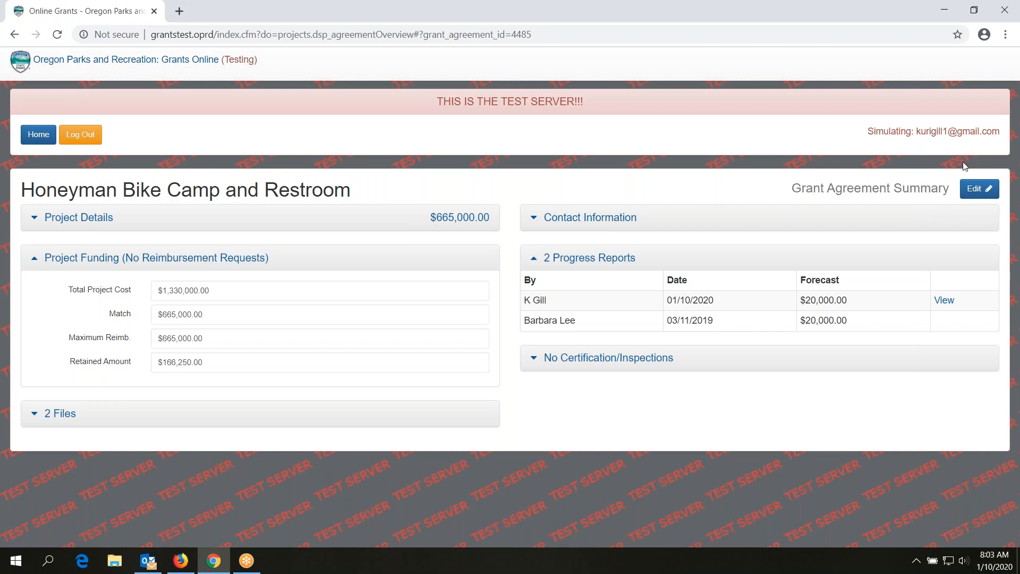
Make the grant agreement editable, create a new reimbursement request for it, and open that request for editing
left_click(983, 193)
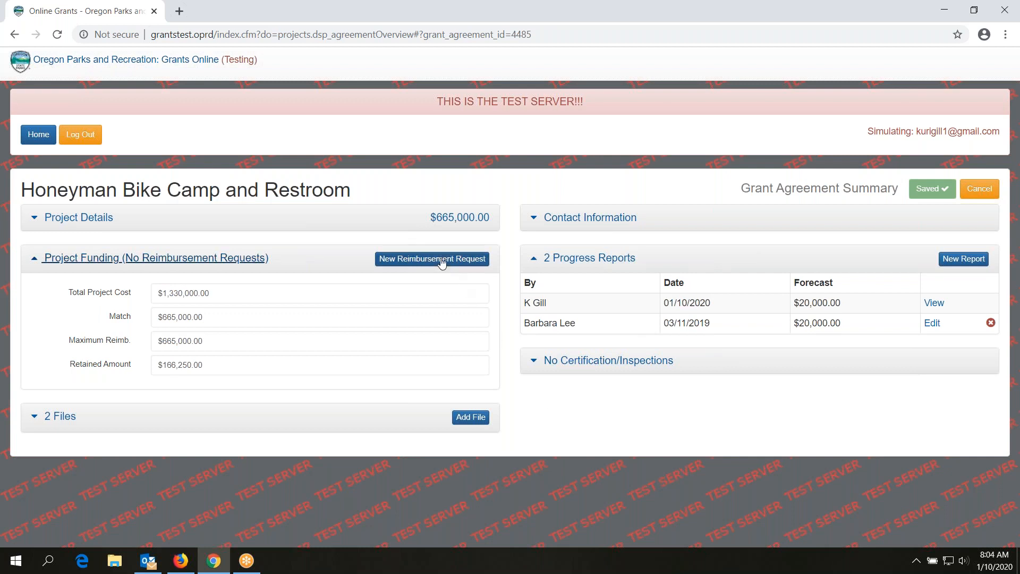
left_click(412, 264)
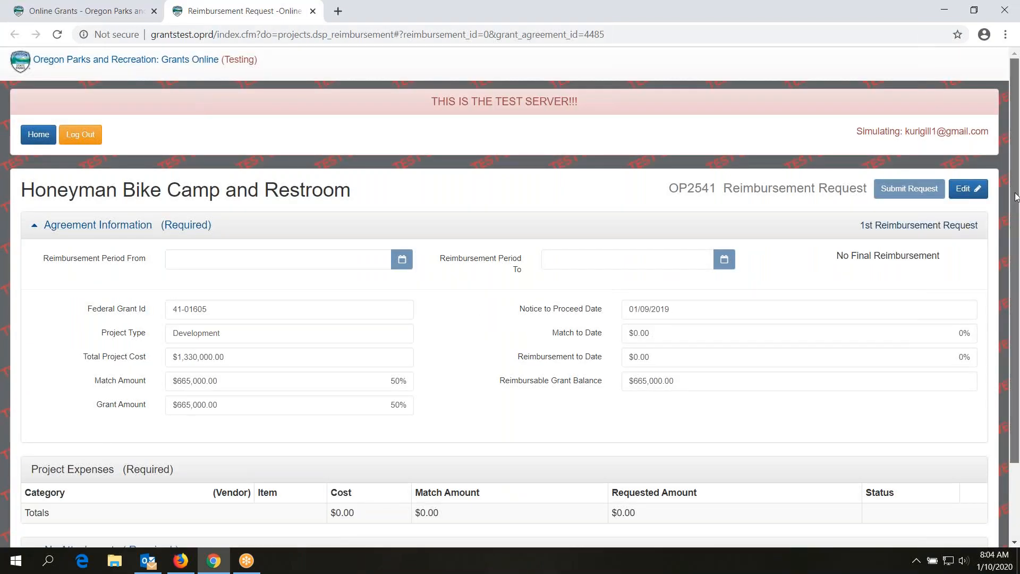
scroll(1015, 221, "down", 1)
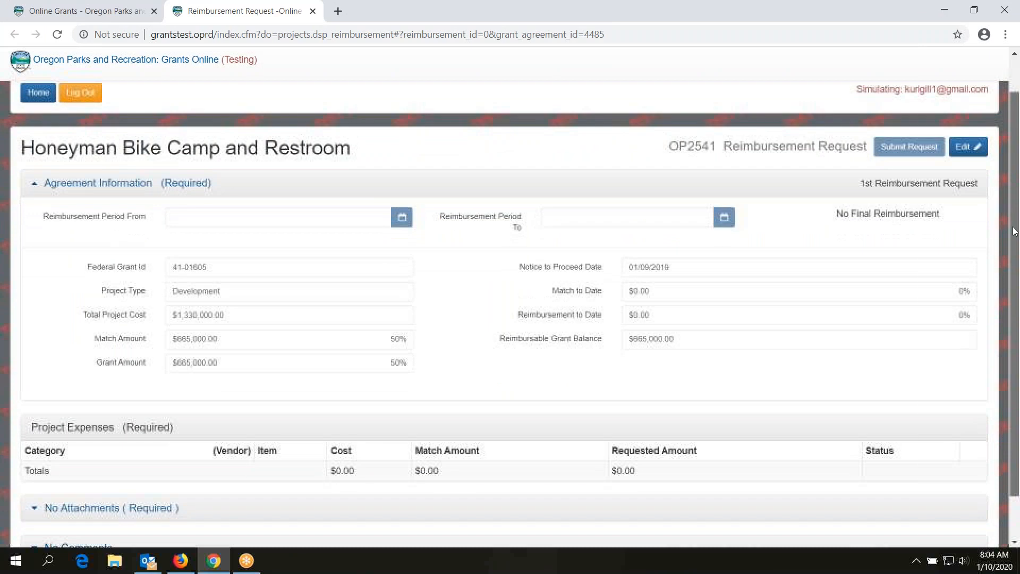
left_click(976, 153)
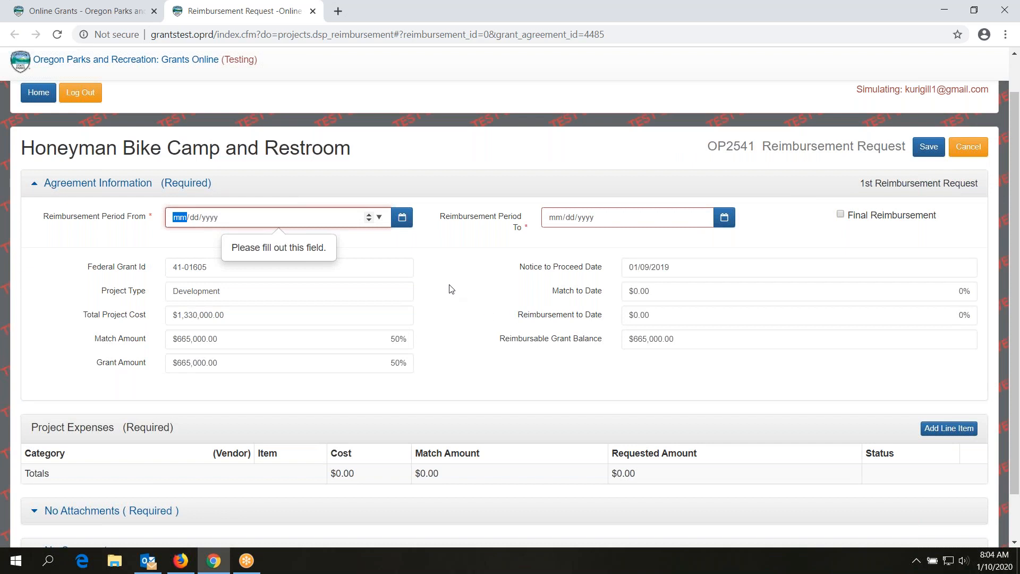
Set the reimbursement period from 11/01/2019 to 01/10/2020
left_click(380, 217)
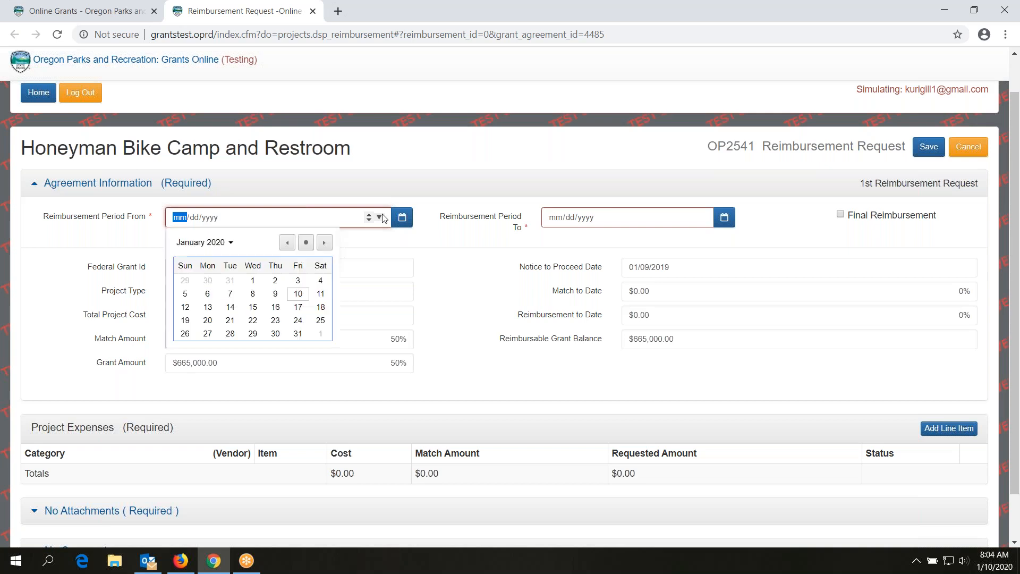
left_click(286, 244)
left_click(287, 243)
left_click(287, 244)
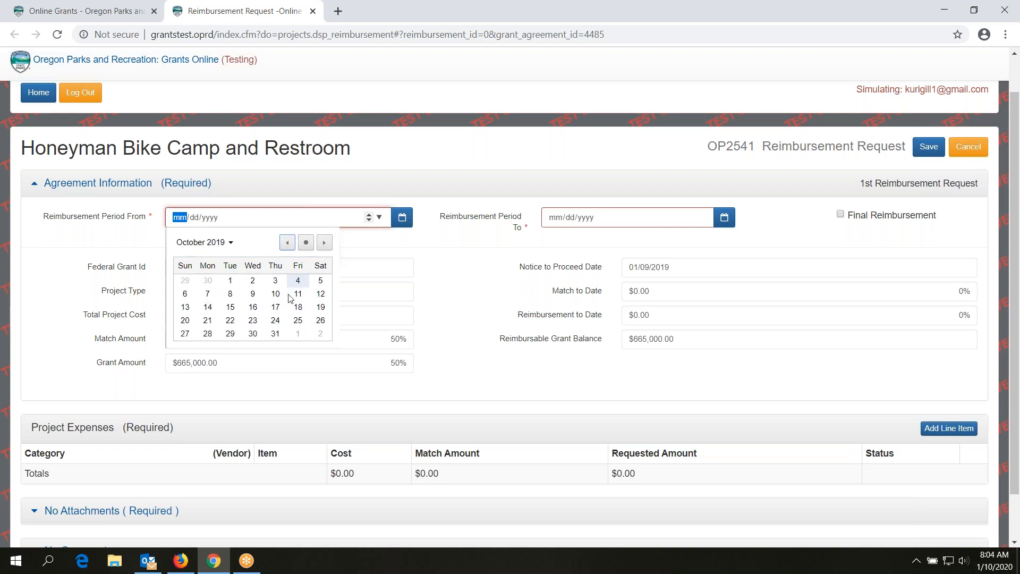
left_click(298, 334)
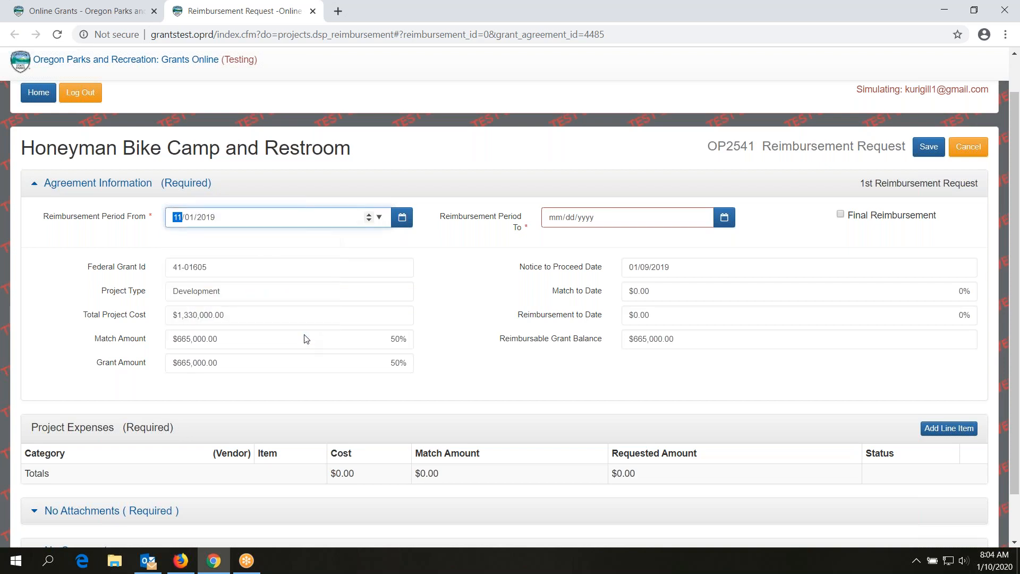
left_click(700, 217)
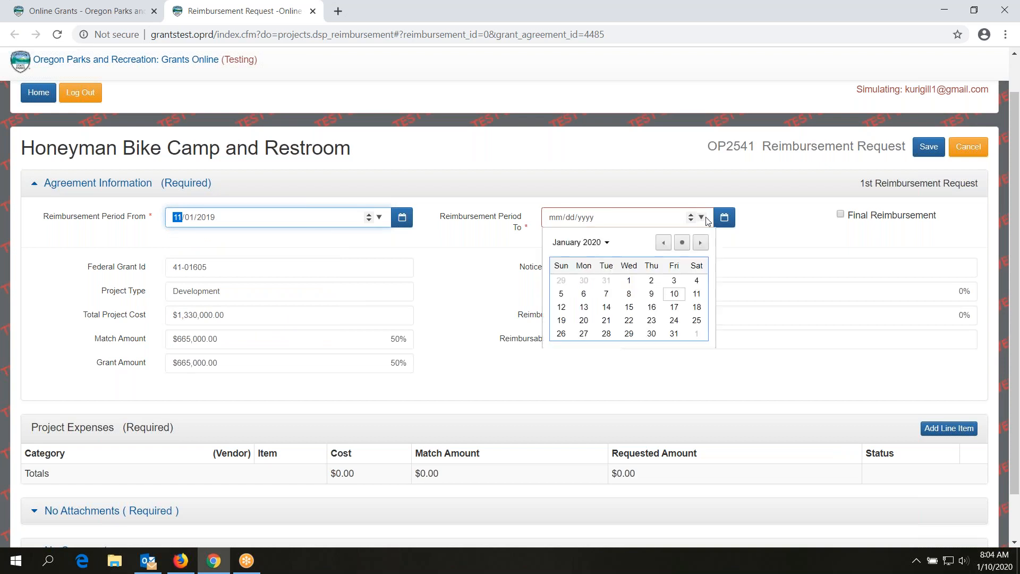
left_click(675, 296)
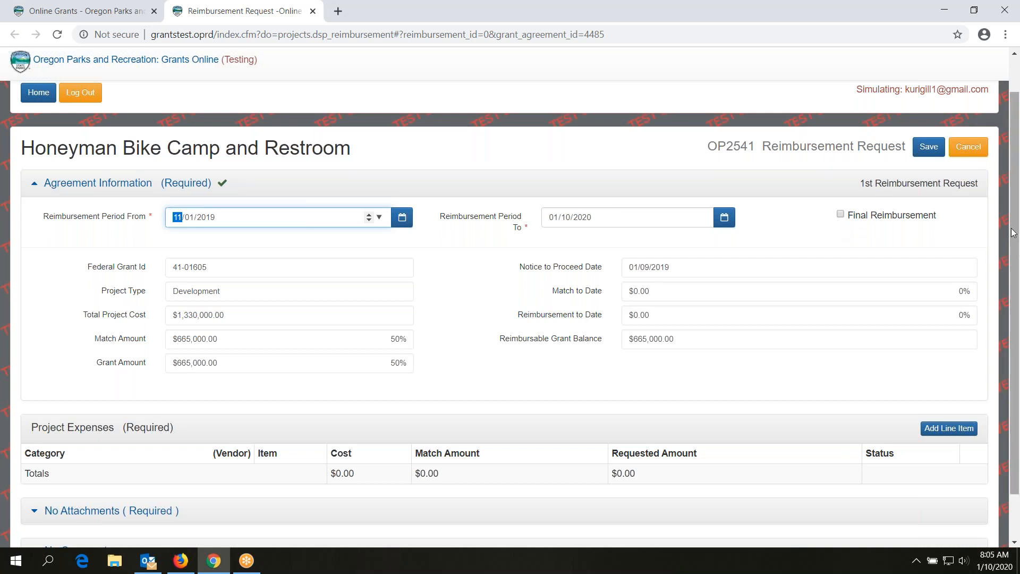
Start a project expense line item with category Contract Payments and vendor Smith Construction
left_click_drag(1013, 233, 1016, 314)
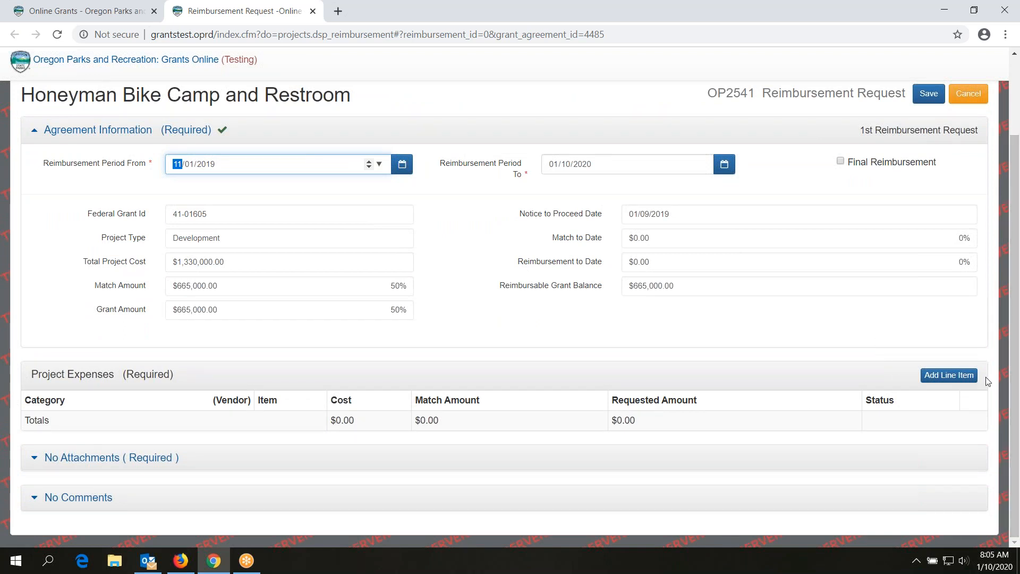
left_click(932, 377)
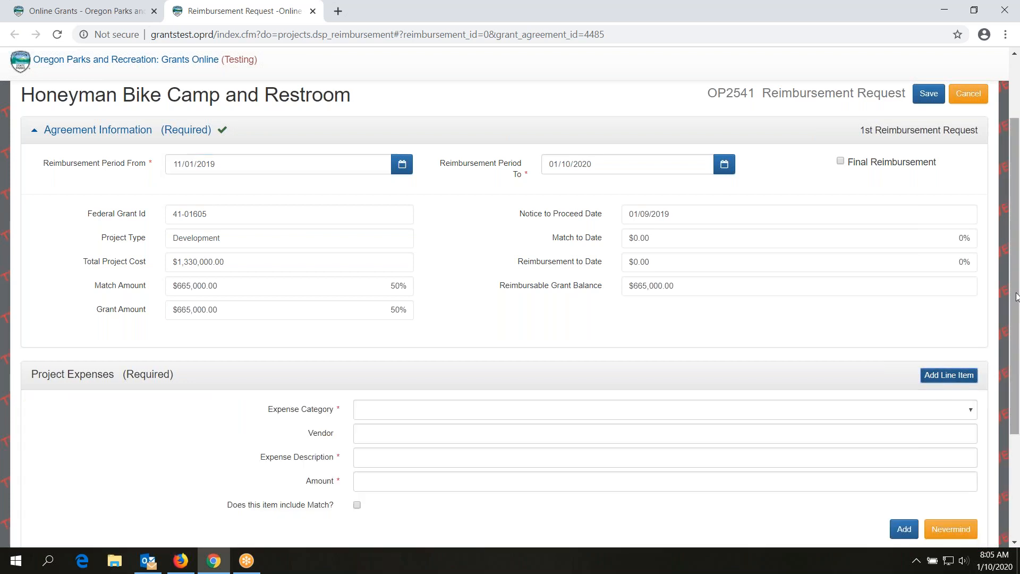
scroll(1016, 291, "down", 3)
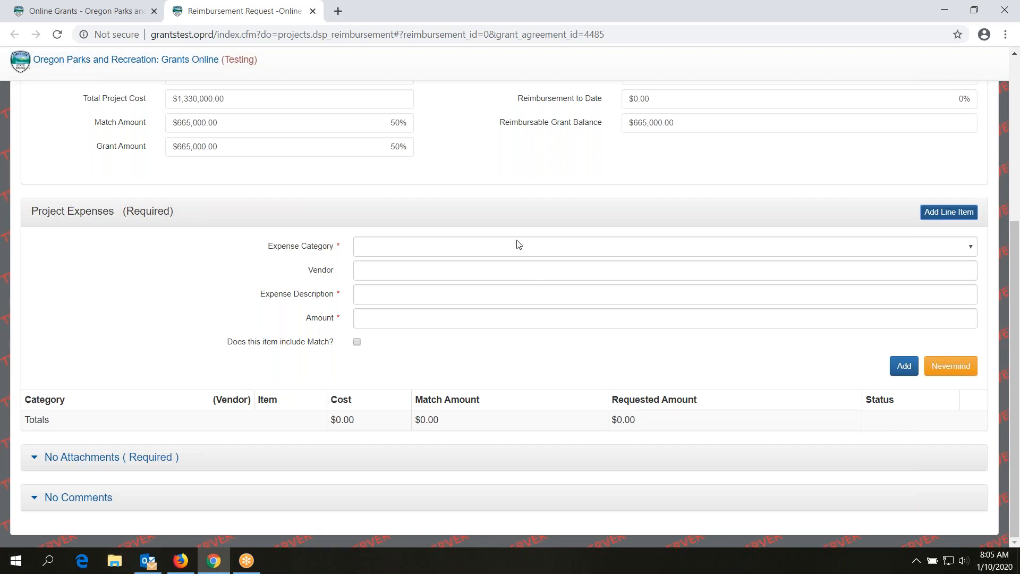
left_click(559, 245)
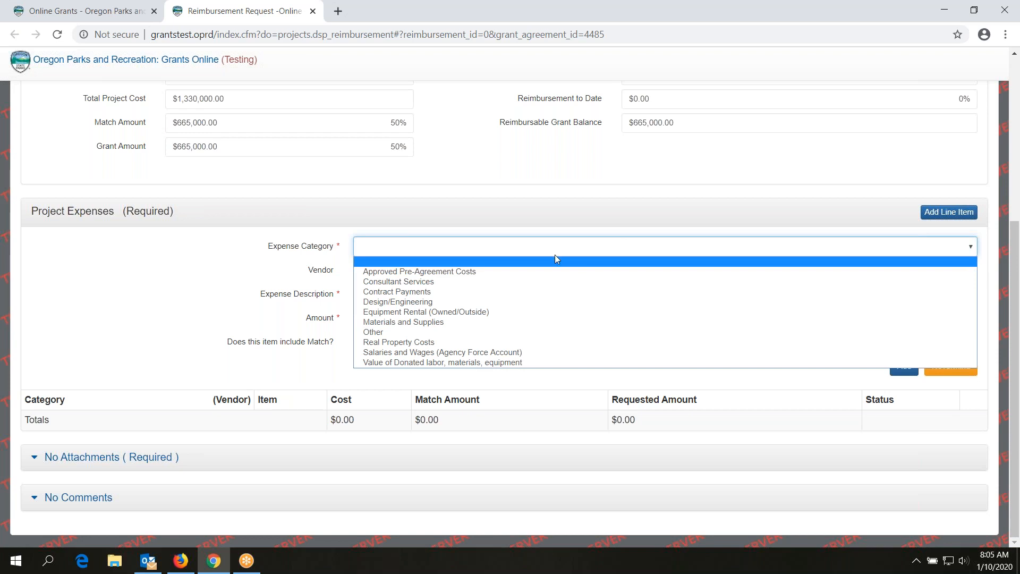
left_click(530, 292)
left_click(512, 268)
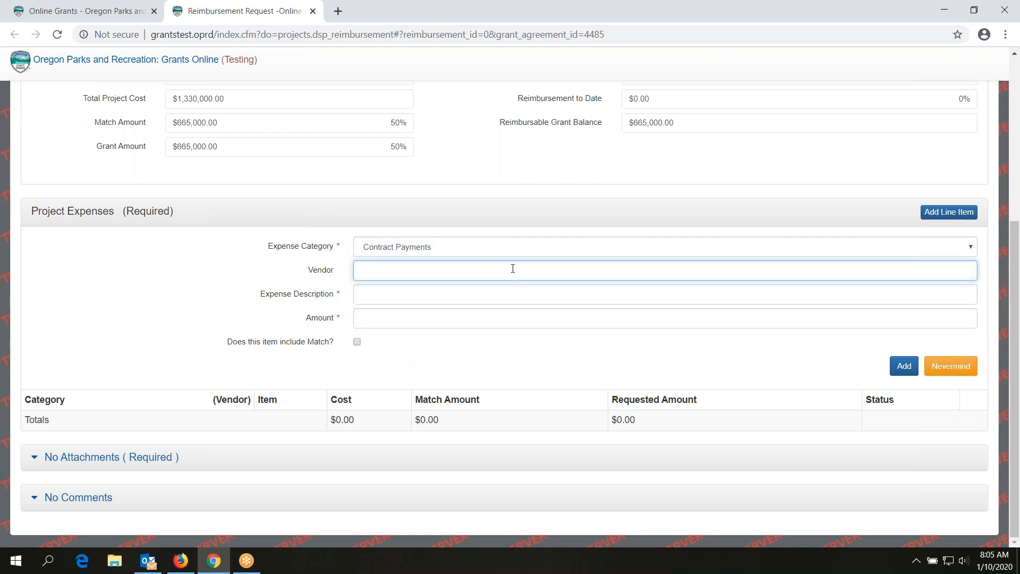
type("Smith Construt")
key("BackSpace")
type("ction")
Enter Concrete Installation as the expense description and 50,000 as the amount
left_click(401, 295)
type("Conre")
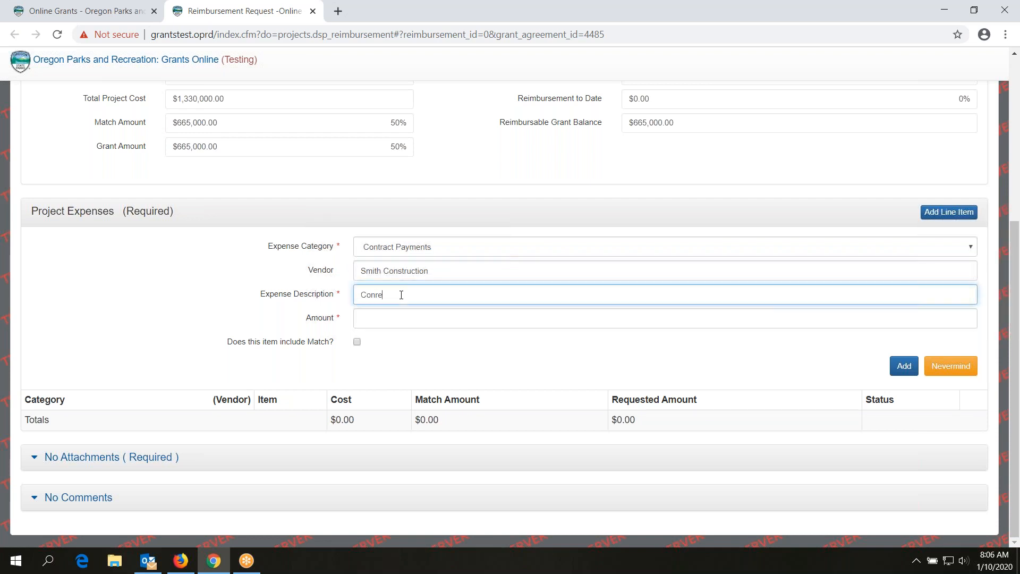
type("trete Installation")
left_click(370, 322)
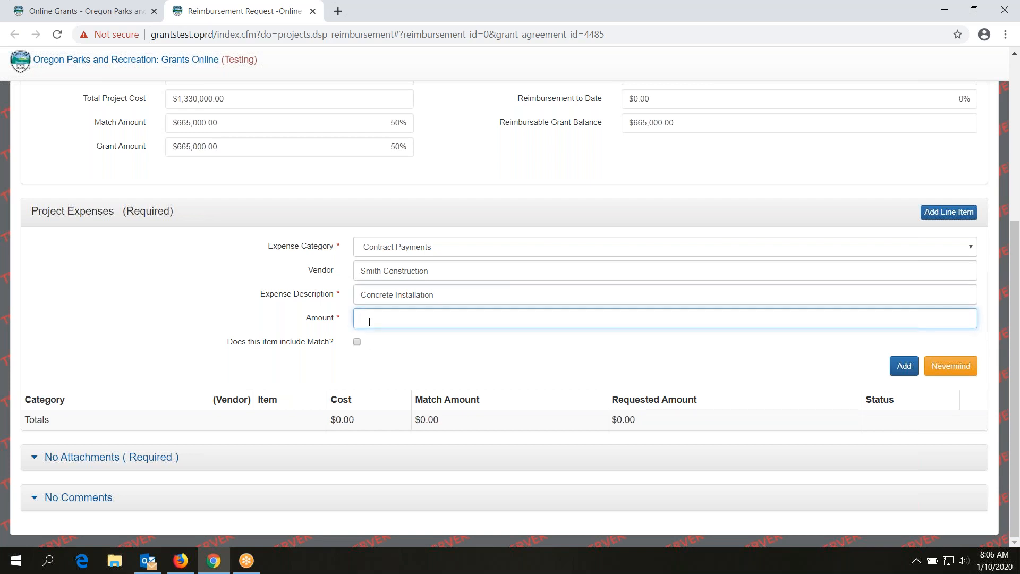
type("50,000")
Mark the concrete expense as including match, set the match amount to 25000, and add the line item
left_click(358, 342)
left_click(358, 342)
left_click(357, 343)
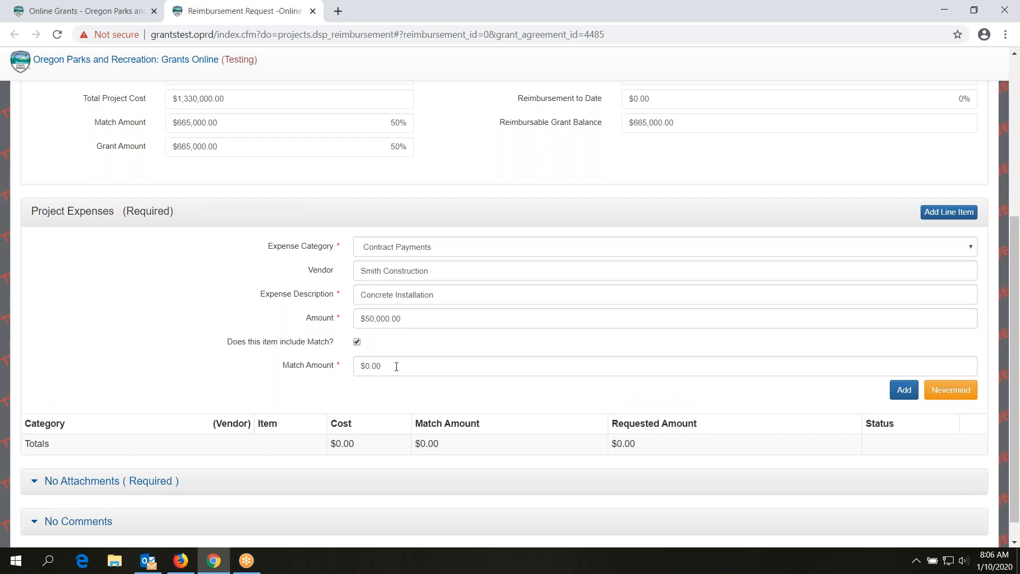
left_click_drag(398, 366, 342, 371)
type("2")
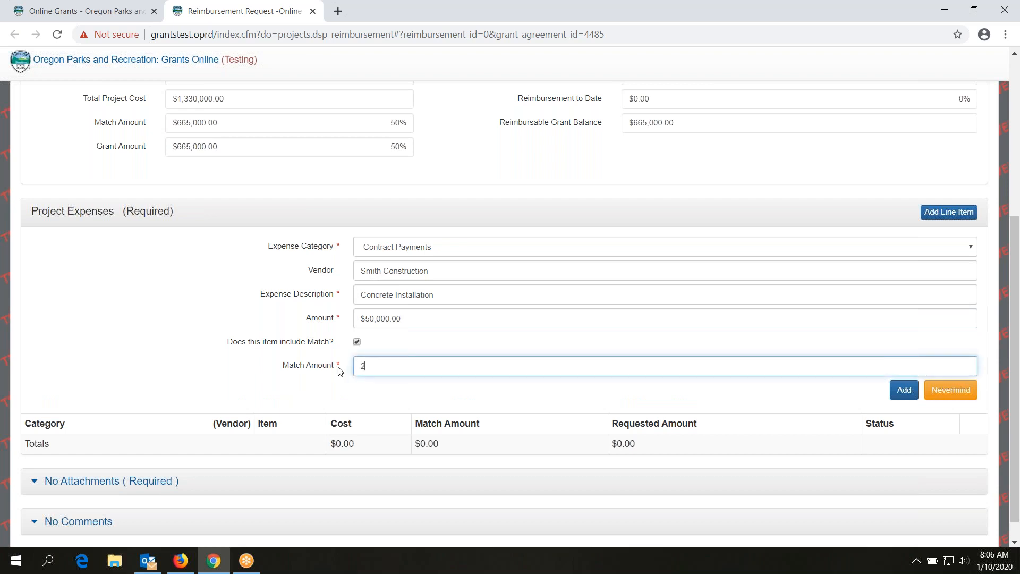
type("5000")
left_click(905, 392)
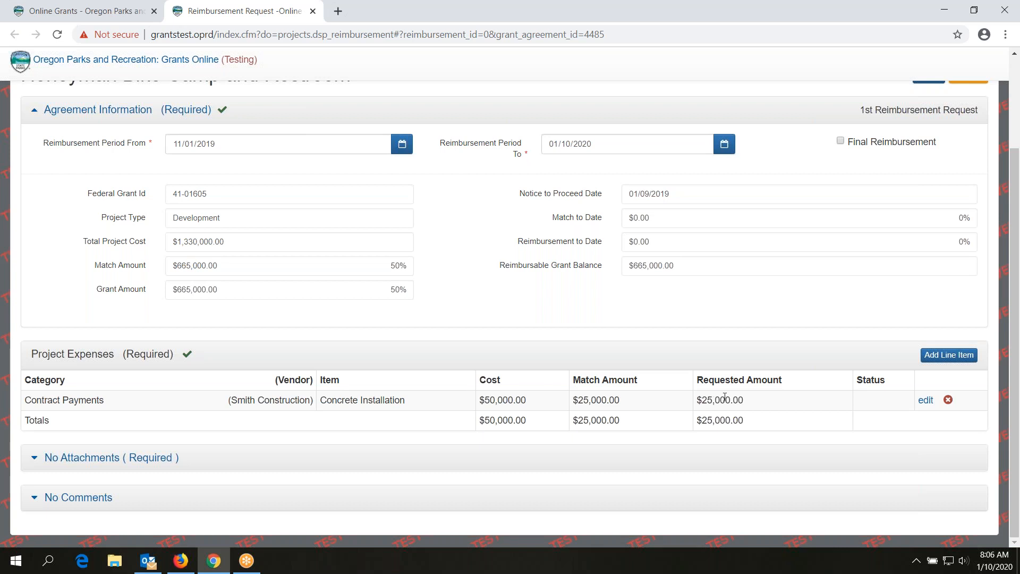
Start a second expense line item with category Value of Donated labor, materials, equipment and vendor Friends Group
left_click(945, 356)
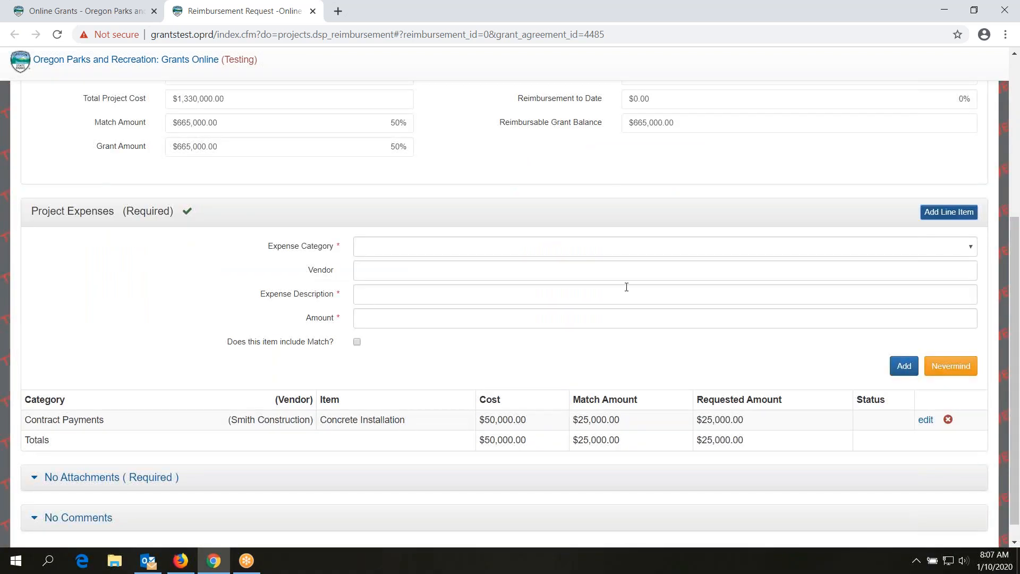
left_click(583, 247)
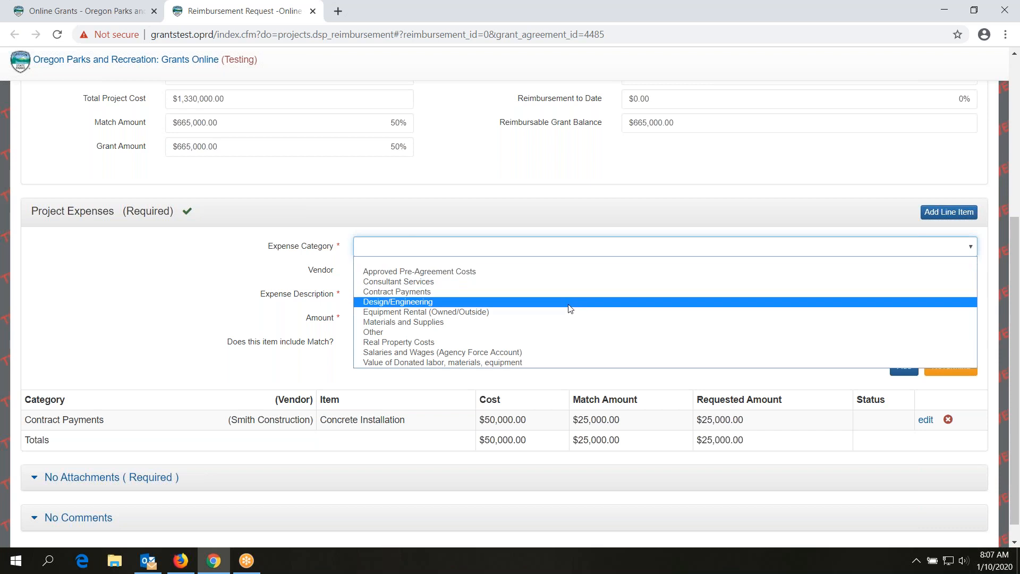
left_click(569, 363)
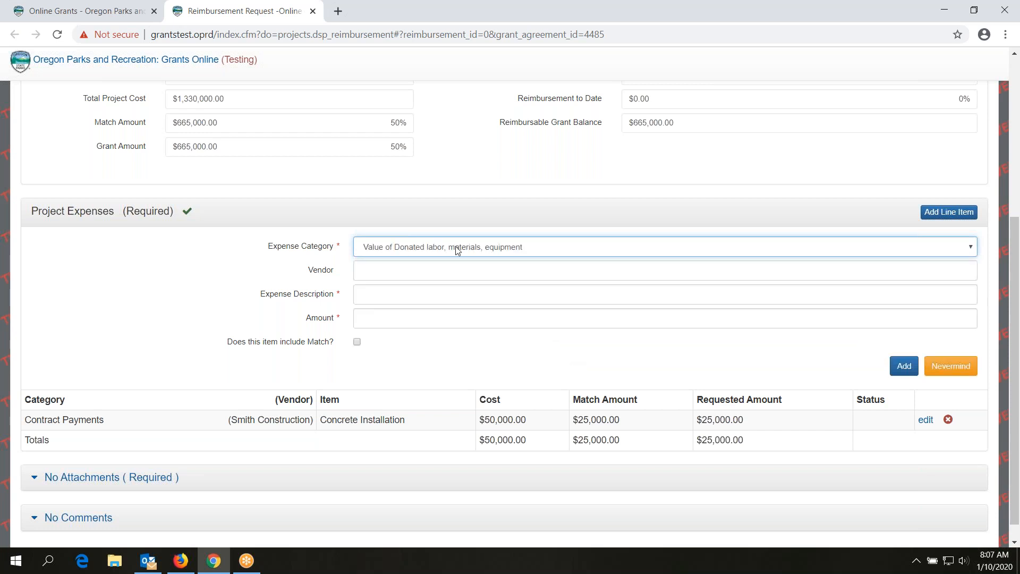
left_click(399, 273)
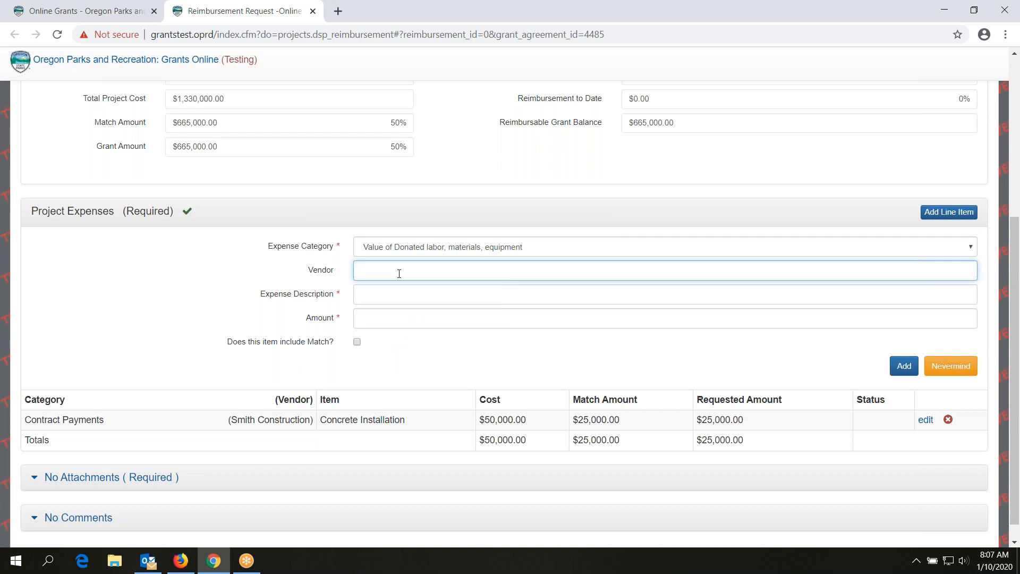
type("Friends Grpup")
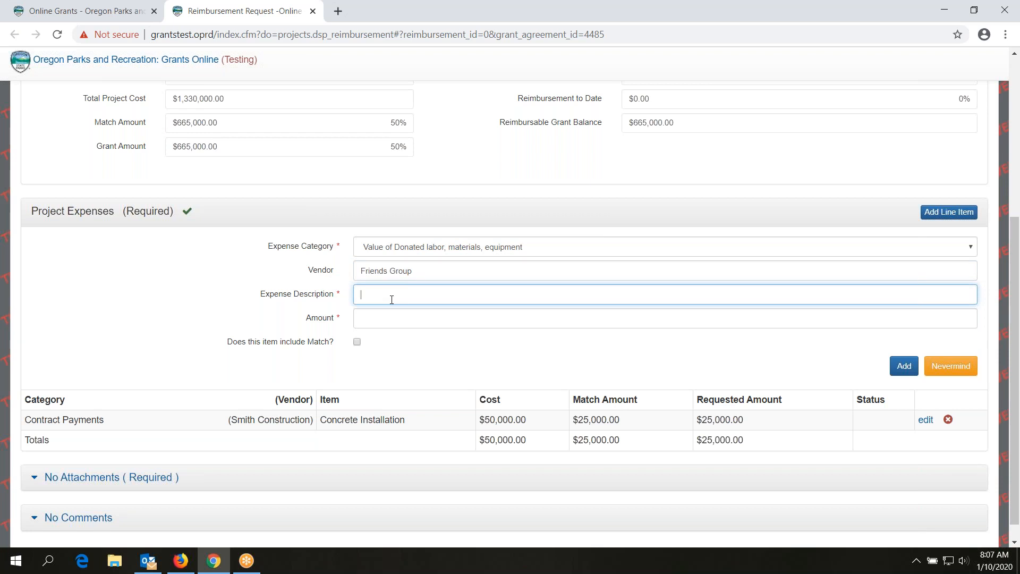
Enter Landscaping as the donated expense's description and 2000 as its amount
type("1")
key("BackSpace")
type("2000")
key("BackSpace")
key("BackSpace")
type("Land")
key("BackSpace")
type("dscaping")
left_click(415, 320)
type("2000")
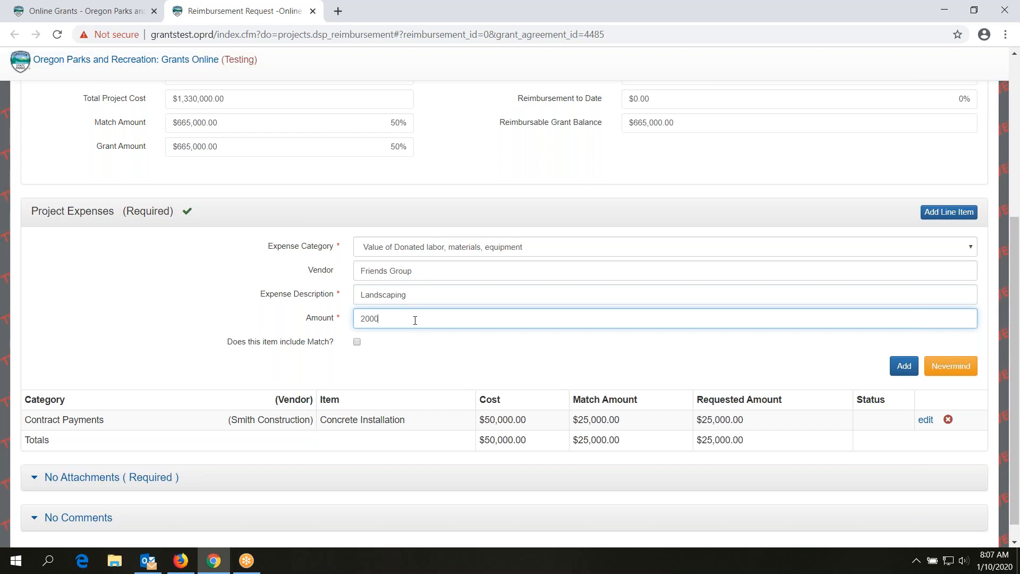
Mark the landscaping expense as including match, set the match amount to 2000, and add the line item
left_click(357, 343)
left_click(365, 365)
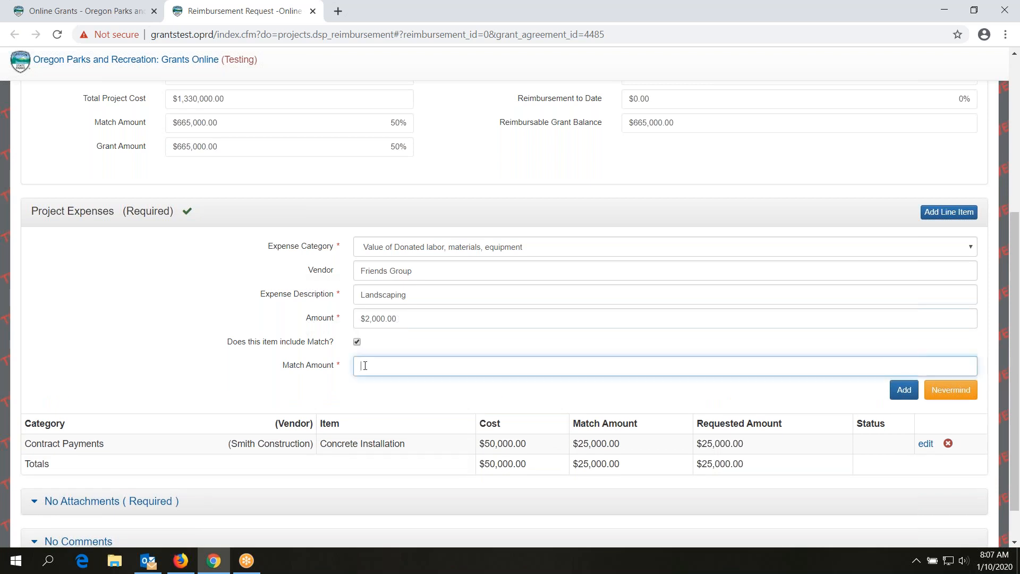
type("2000")
left_click(904, 390)
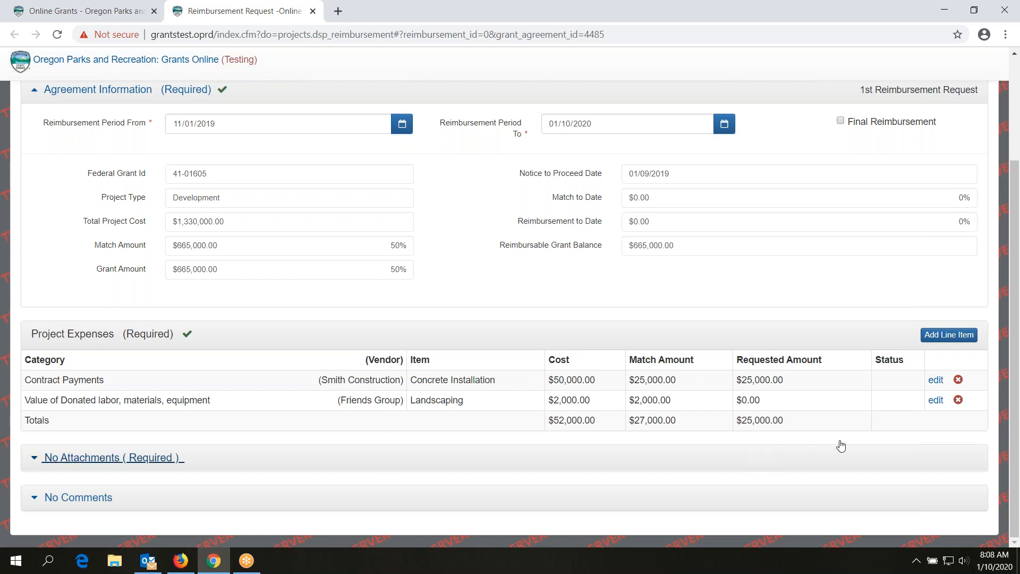
Start a third expense line item with category Materials and Supplies and vendor multiple
left_click_drag(1016, 412, 1018, 387)
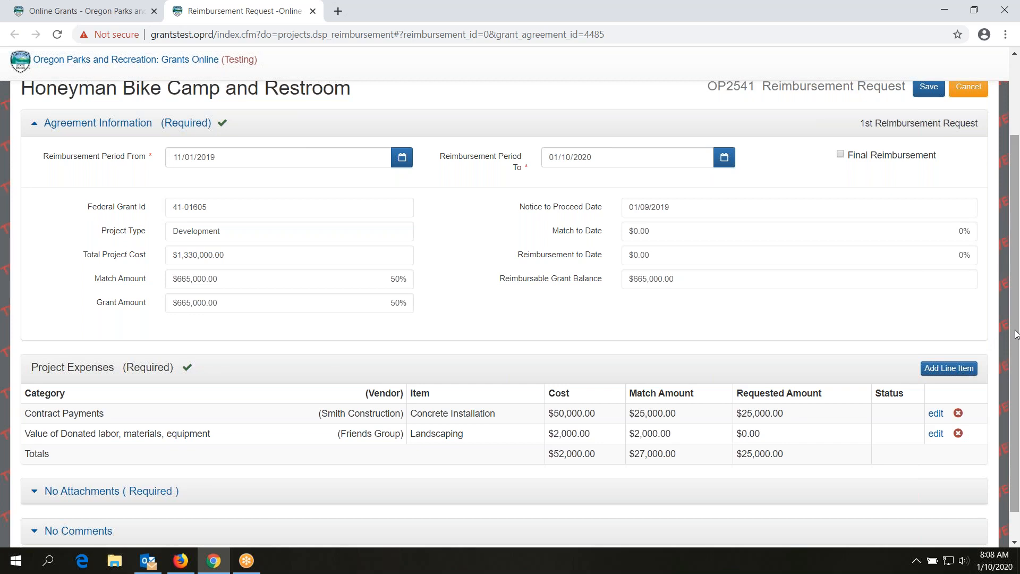
scroll(1016, 334, "down", 1)
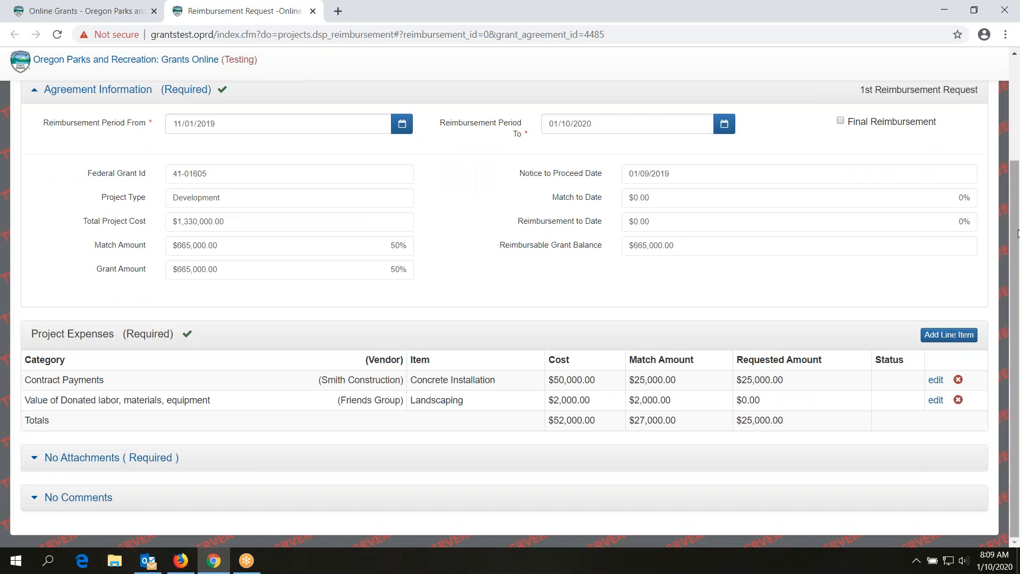
mouse_move(1018, 233)
left_mouse_down()
mouse_move(1018, 179)
mouse_move(1018, 250)
left_mouse_up()
left_click(964, 336)
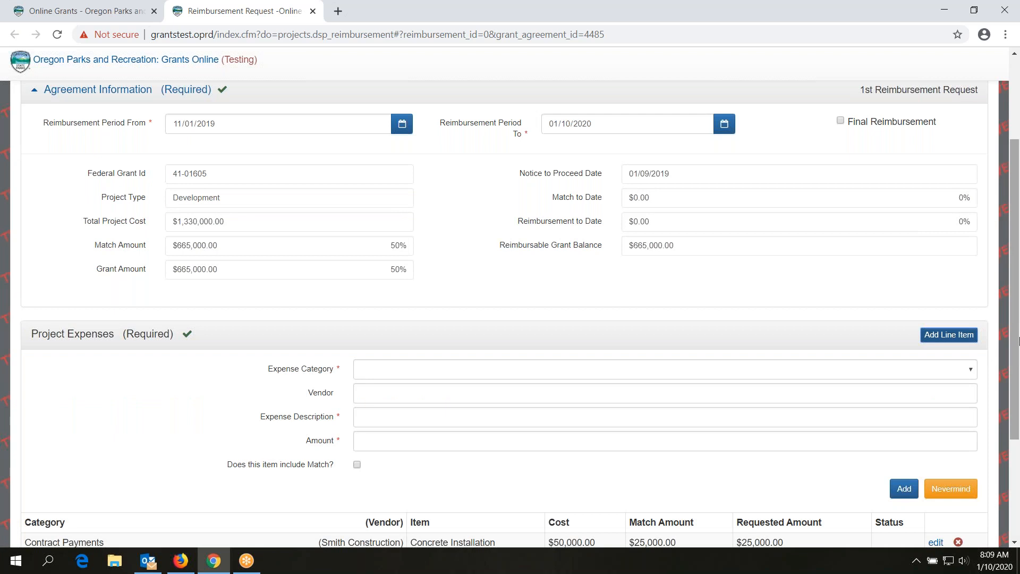
left_click_drag(1017, 319, 1017, 384)
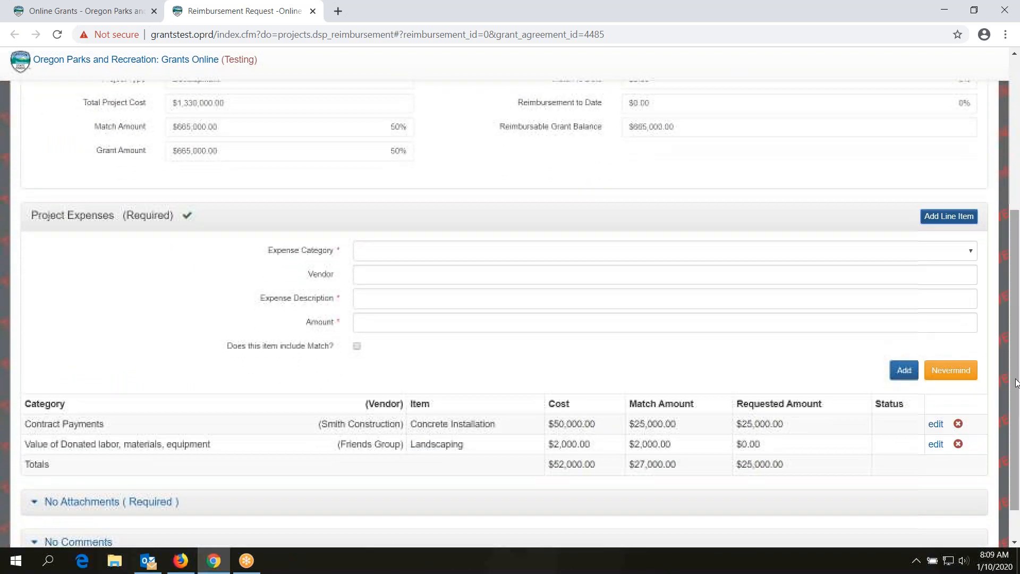
left_click(974, 255)
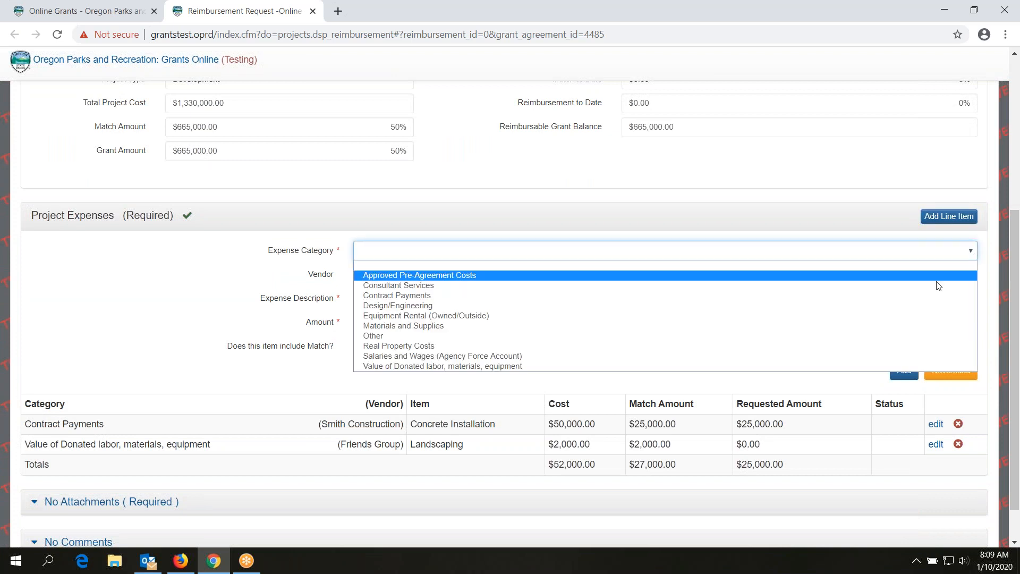
left_click(892, 325)
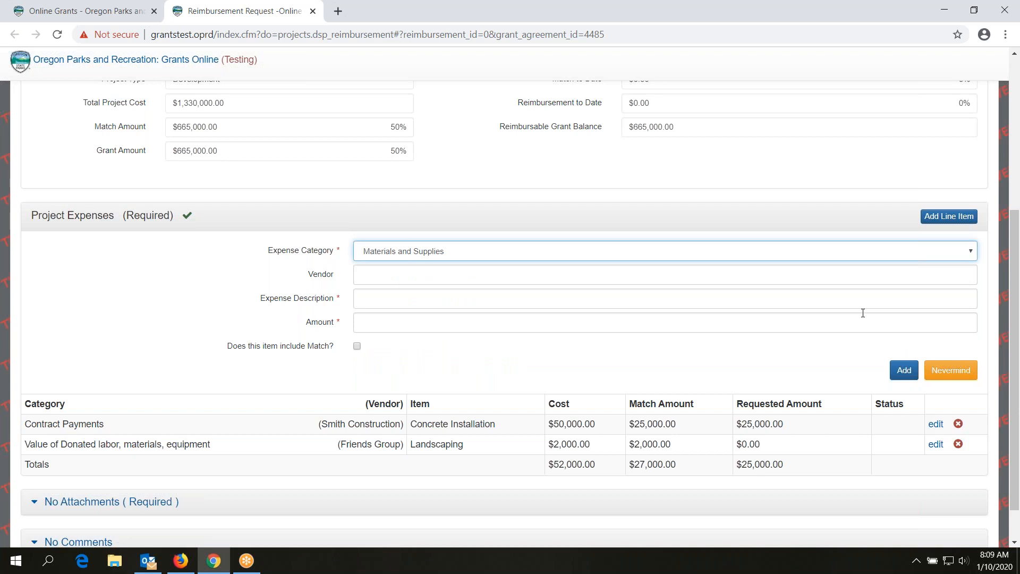
left_click(636, 277)
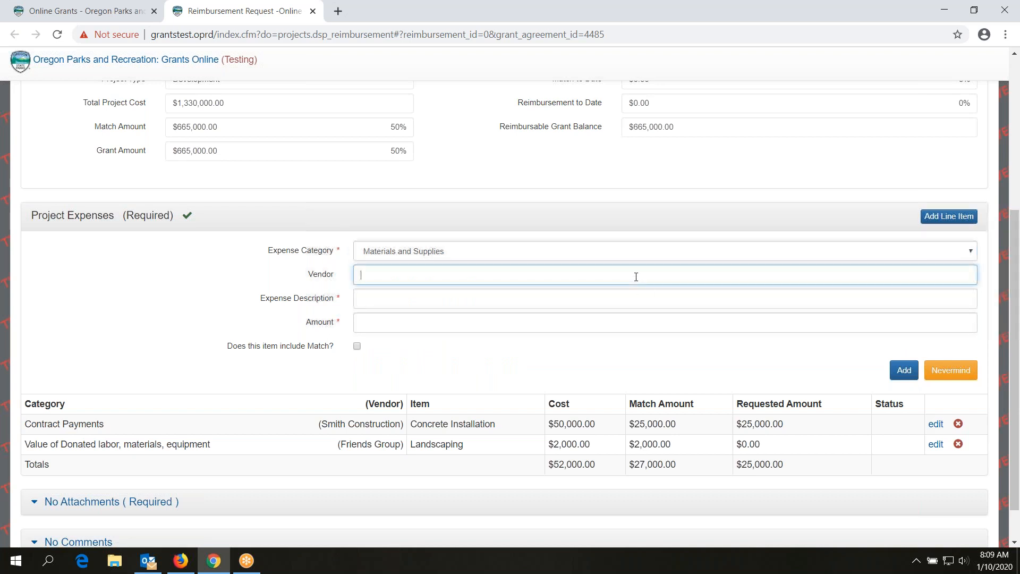
type("multiple")
Enter hardware and landscape materials as the expense description, set the amount to 1000, and add the line item without match
left_click(406, 300)
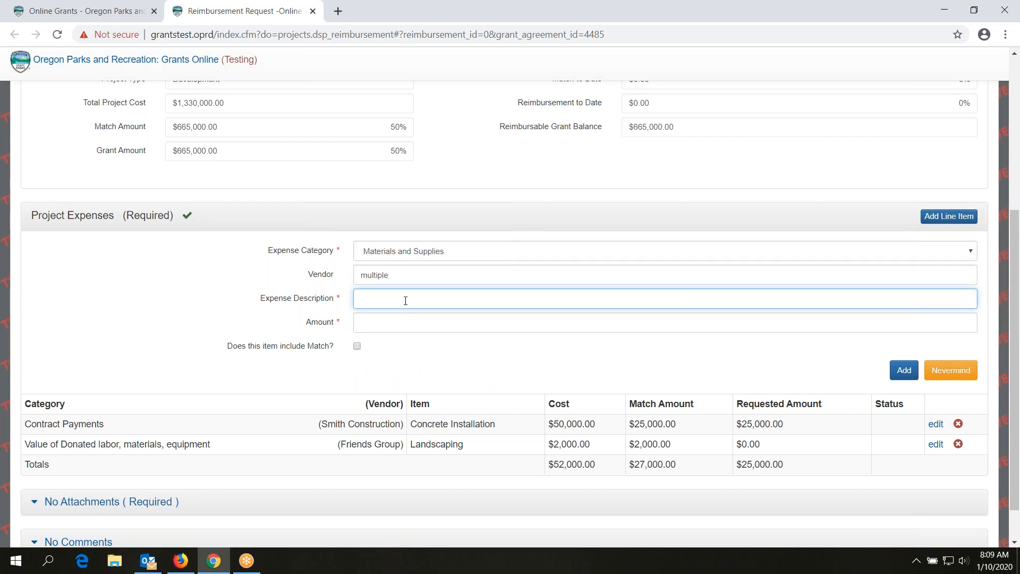
type("hardware and lanscape ma")
key("BackSpace")
key("BackSpace")
key("BackSpace")
key("BackSpace")
key("BackSpace")
key("BackSpace")
type("dscape materials")
left_click(359, 320)
type("1000")
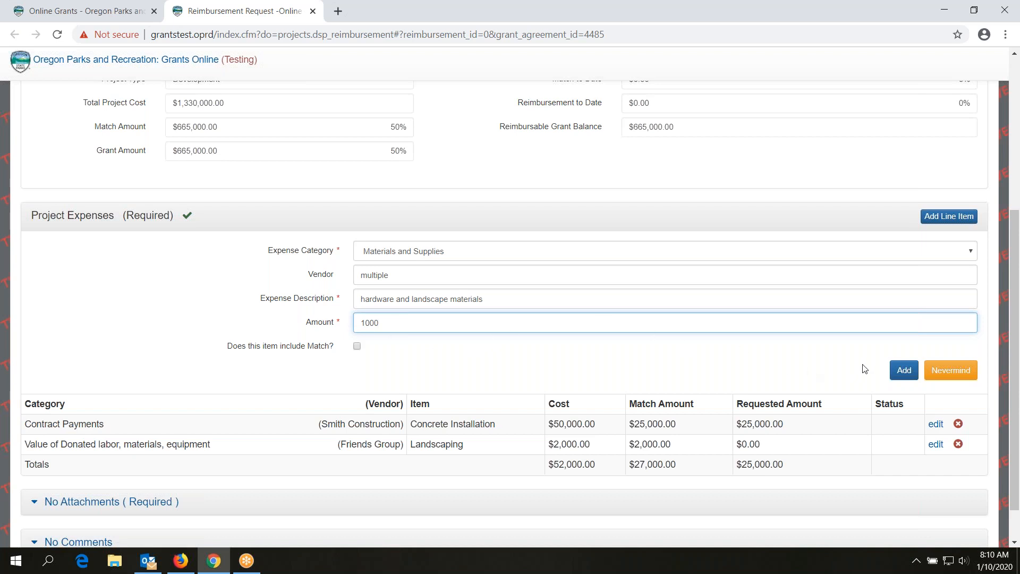
left_click(904, 370)
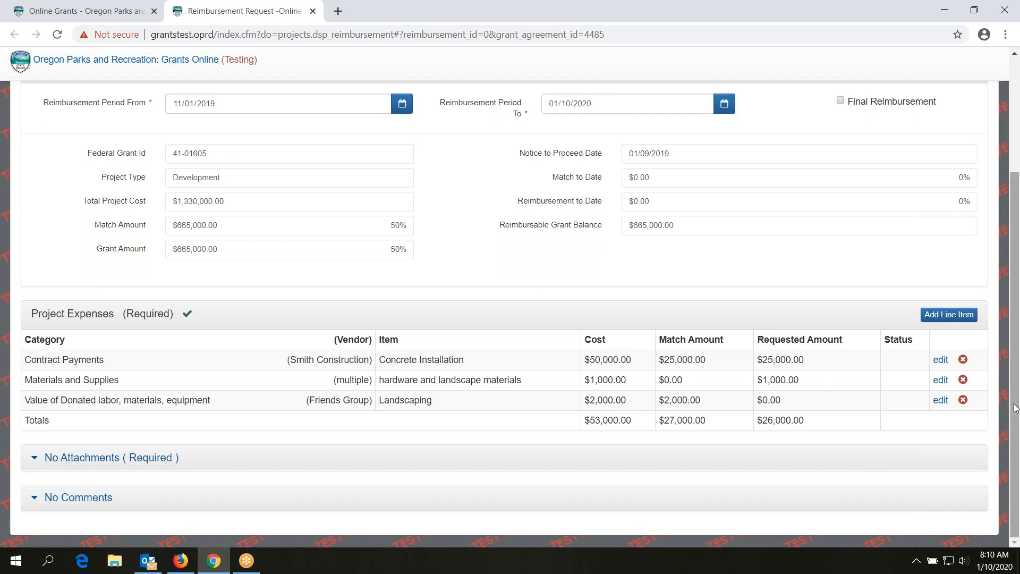
Save the reimbursement request and reopen it for editing
scroll(1015, 409, "up", 3)
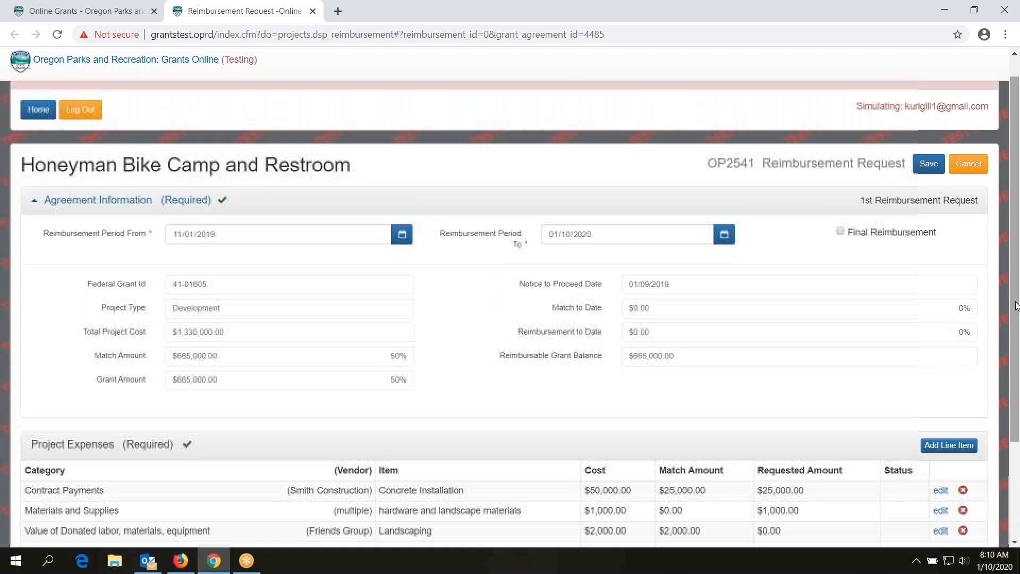
left_click(927, 164)
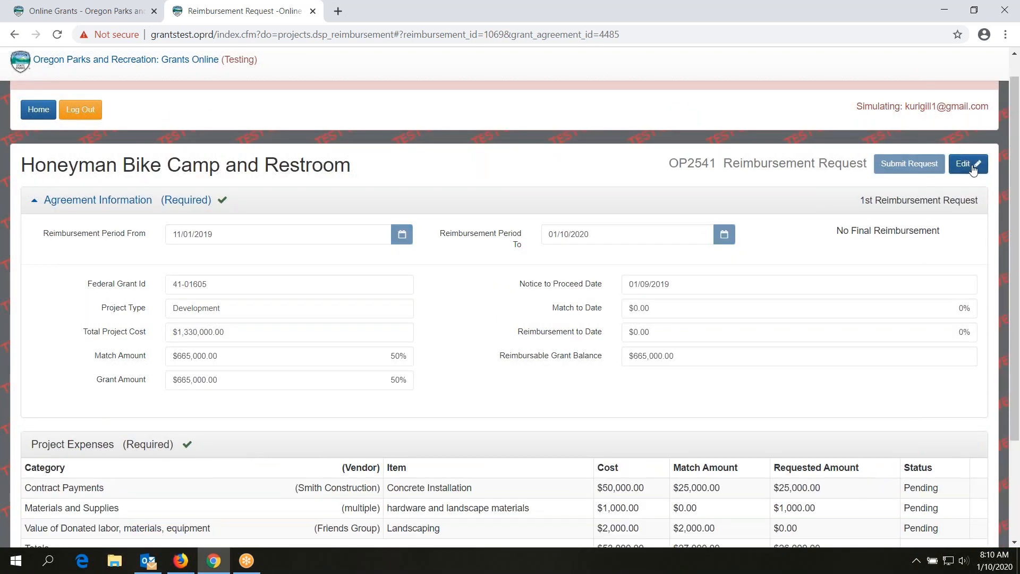
left_click_drag(1012, 155, 1012, 209)
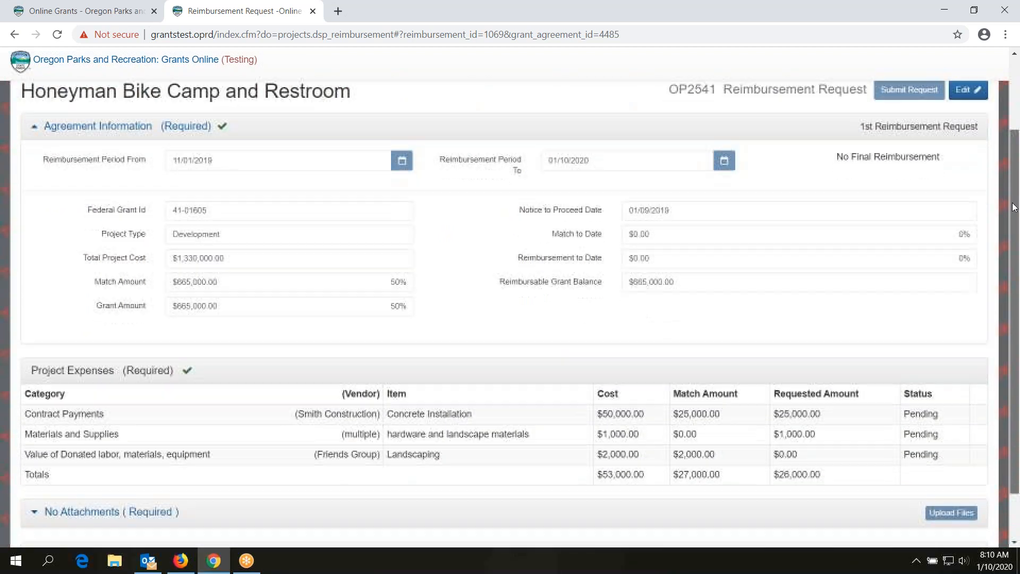
left_click(972, 93)
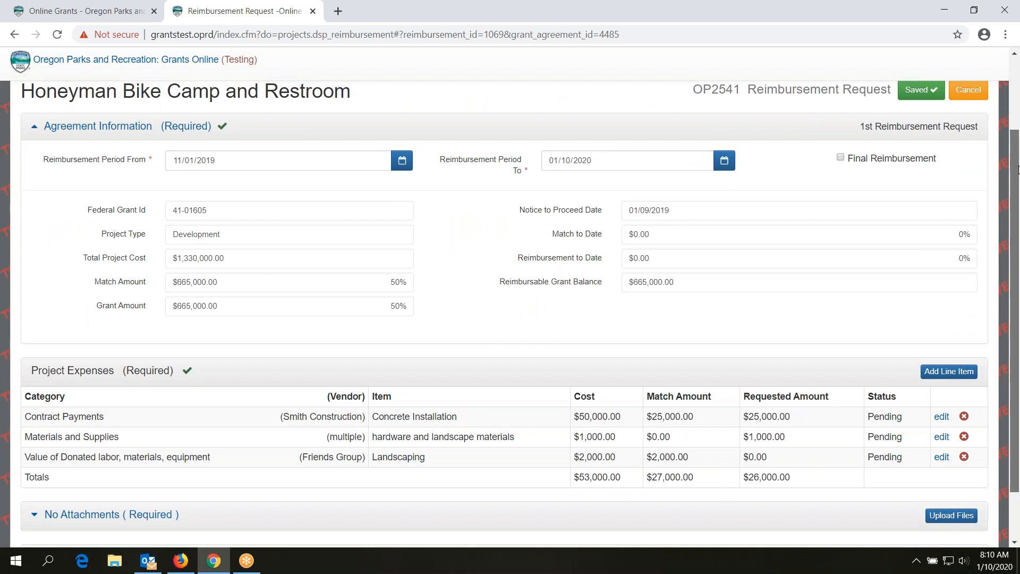
Add the comment "Volunteers were wonderful!" to the reimbursement request
left_click_drag(1016, 235, 1017, 282)
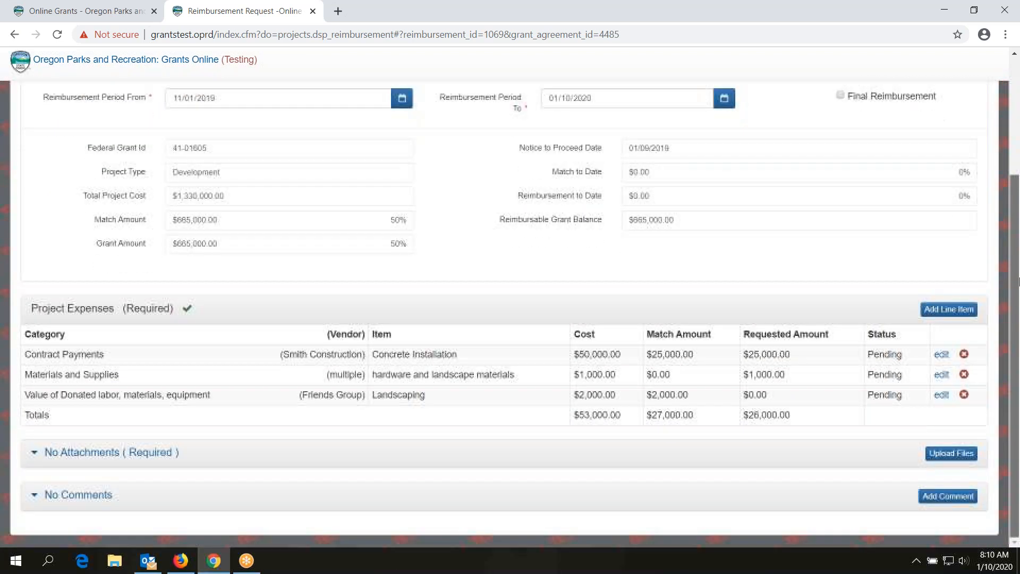
left_click(951, 499)
left_click_drag(1015, 412, 1015, 465)
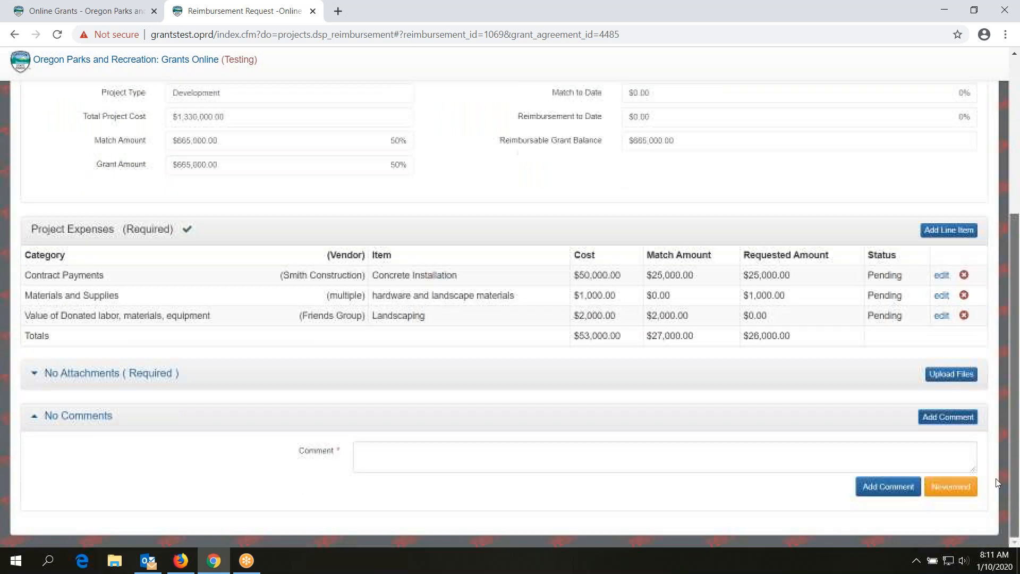
left_click(623, 447)
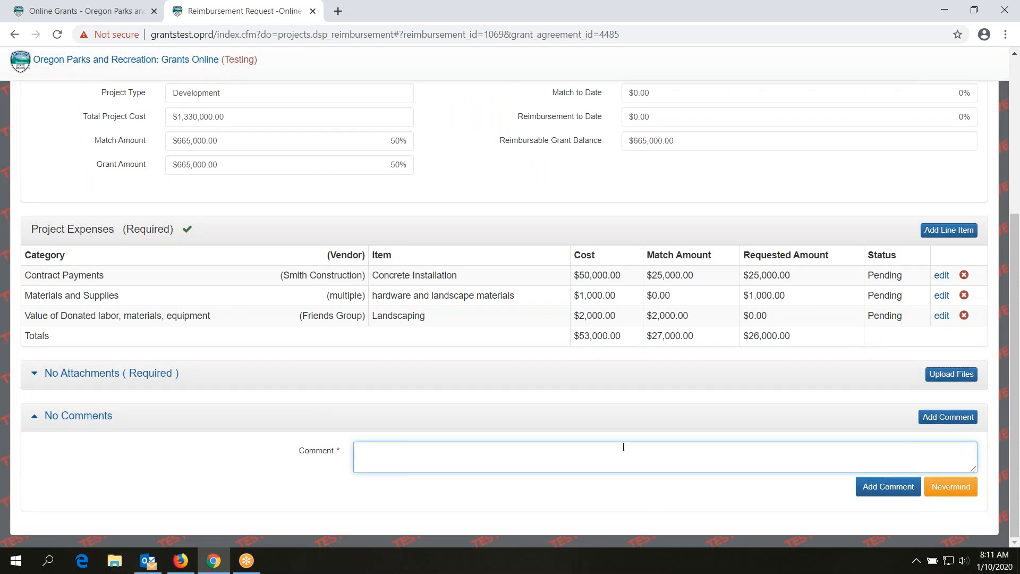
type("Volunteers were wonderful! Contruc")
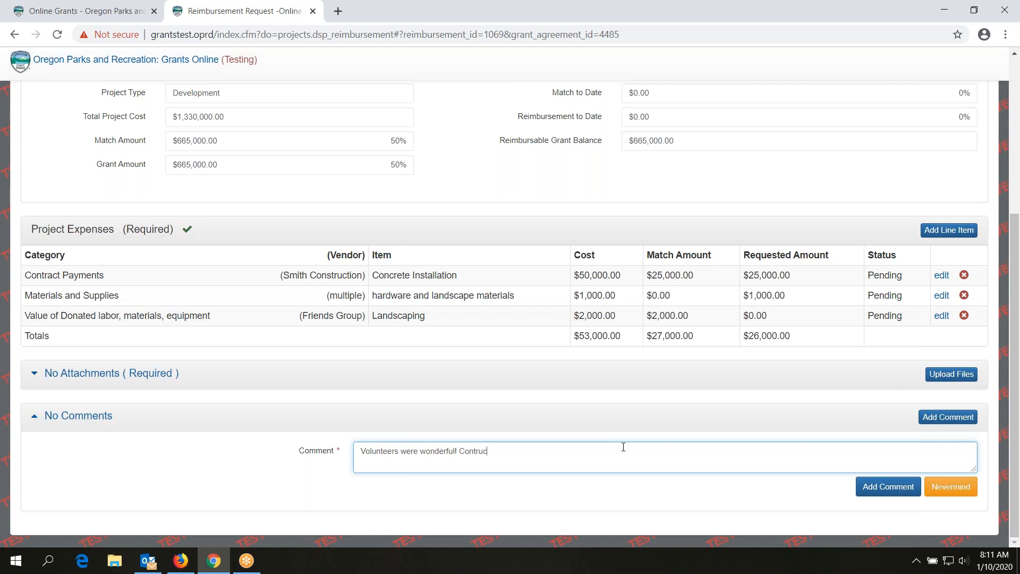
key("BackSpace")
key("BackSpace")
key("BackSpace")
left_click(897, 490)
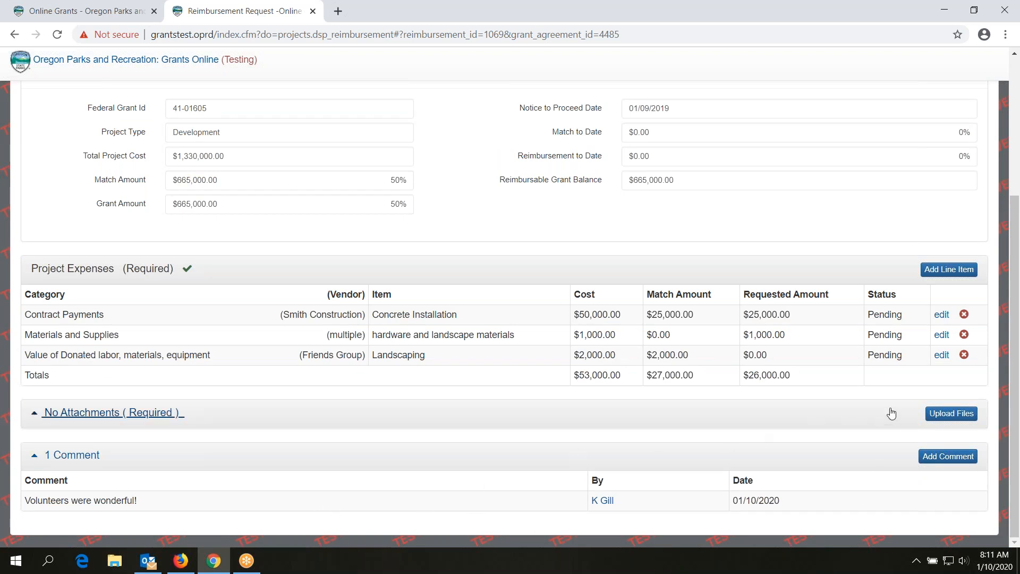
Start a file upload for the required attachments and choose OPRD shield_bw_R from the Desktop folder
left_click(945, 416)
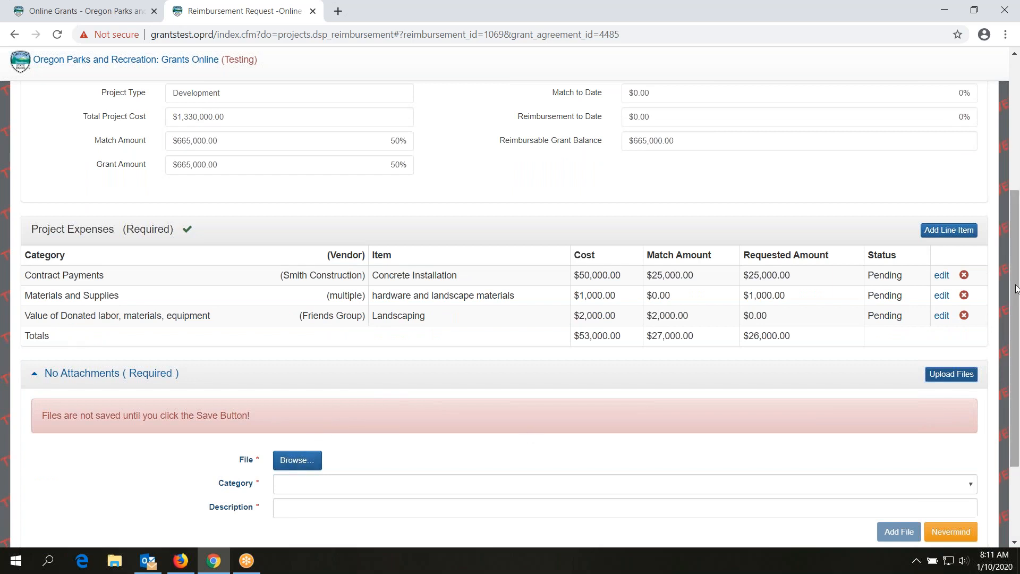
scroll(1015, 294, "down", 2)
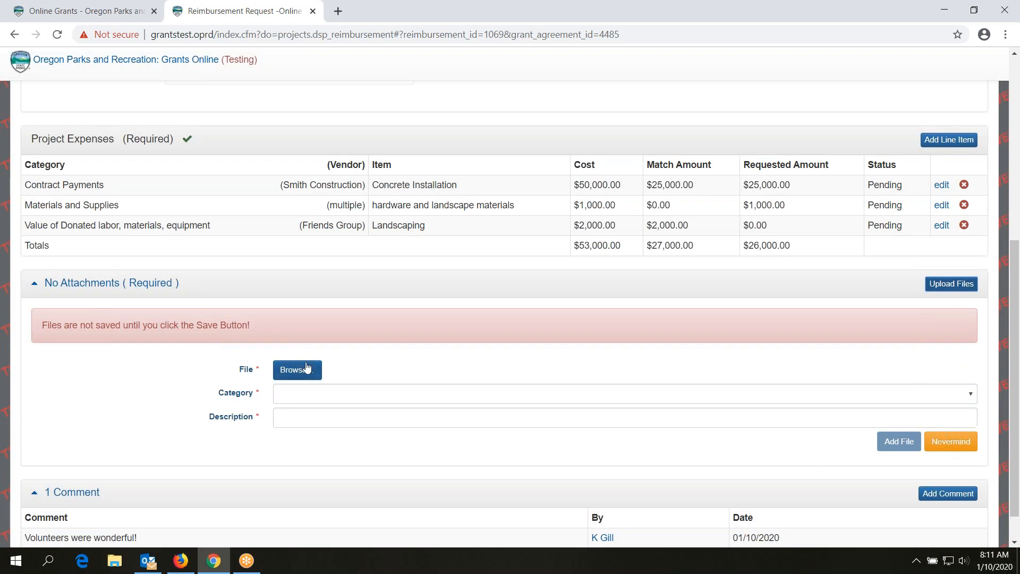
left_click(298, 370)
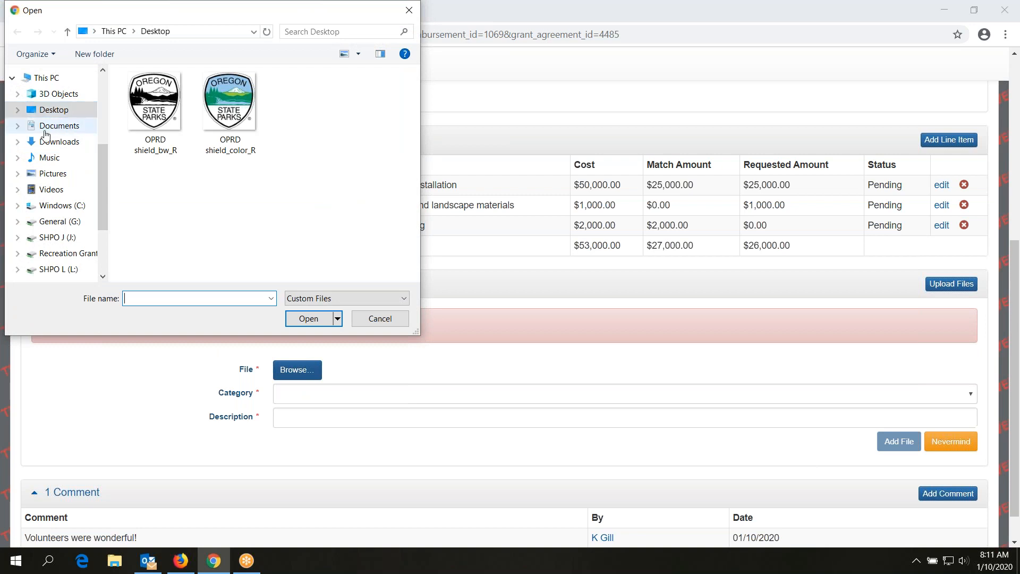
left_click(50, 131)
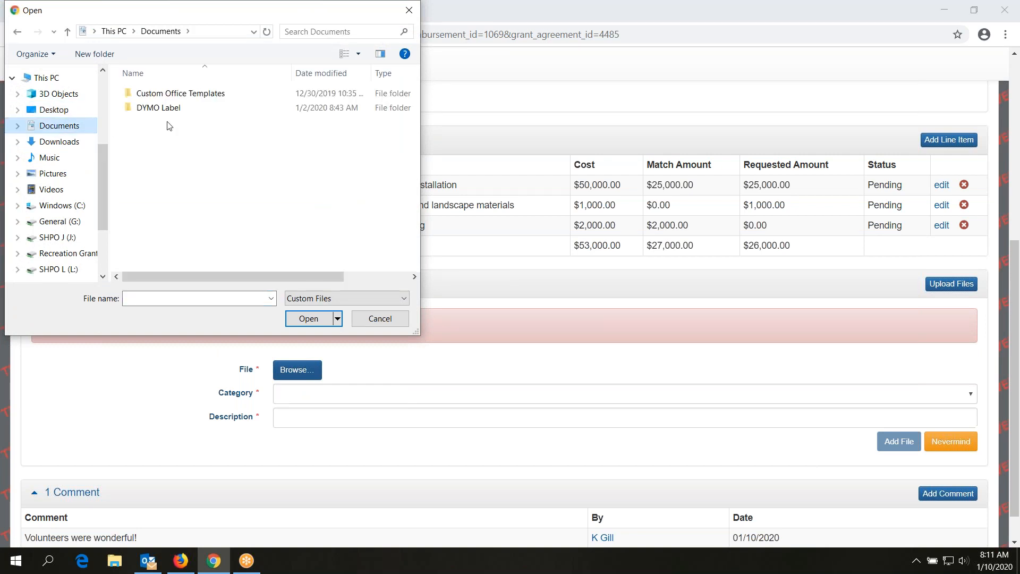
left_click(53, 113)
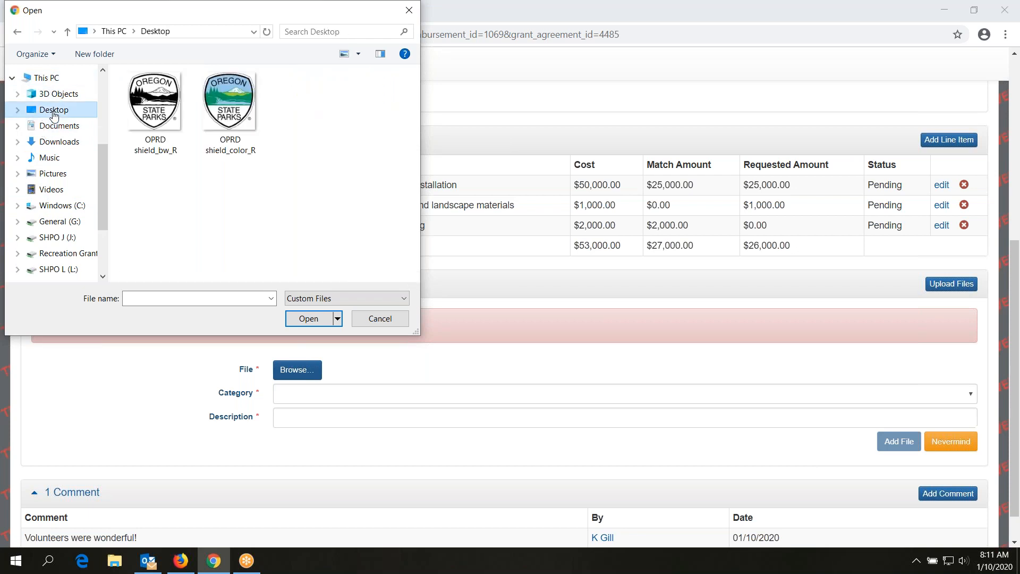
left_click(143, 115)
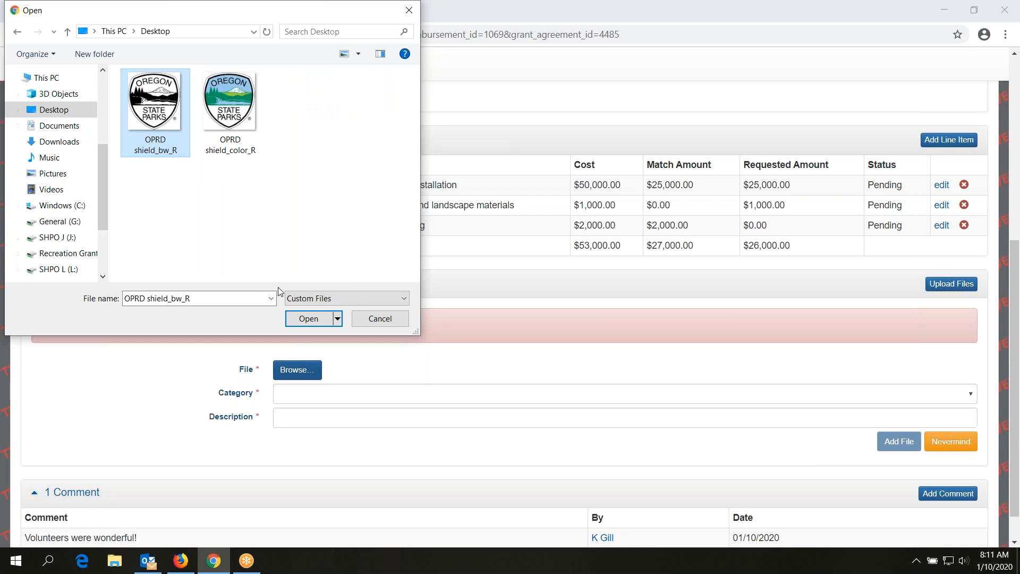
left_click(309, 319)
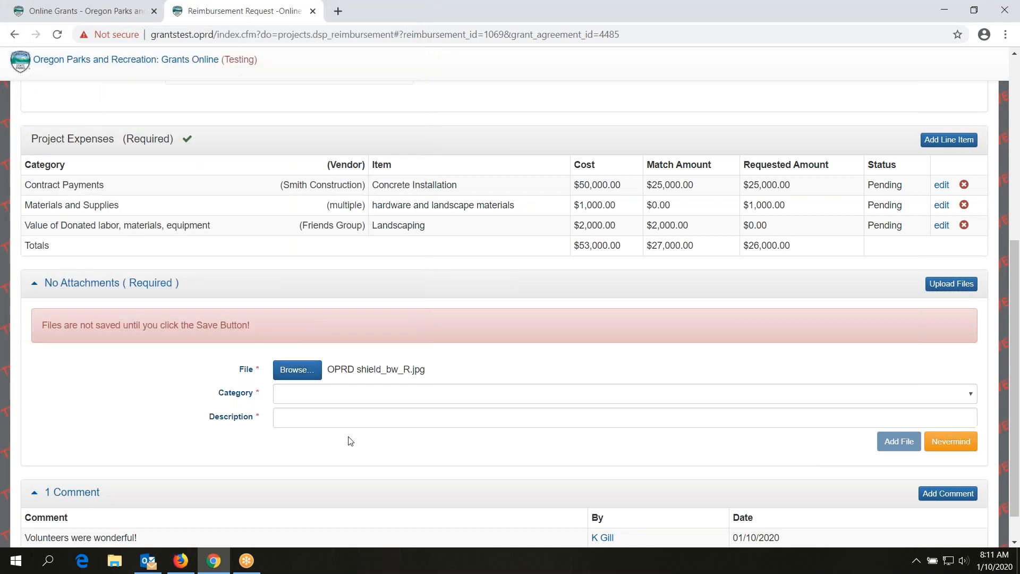
Categorize the attachment as Contract Payments, describe it as Smith Construction Invoice, and add the file
left_click(319, 395)
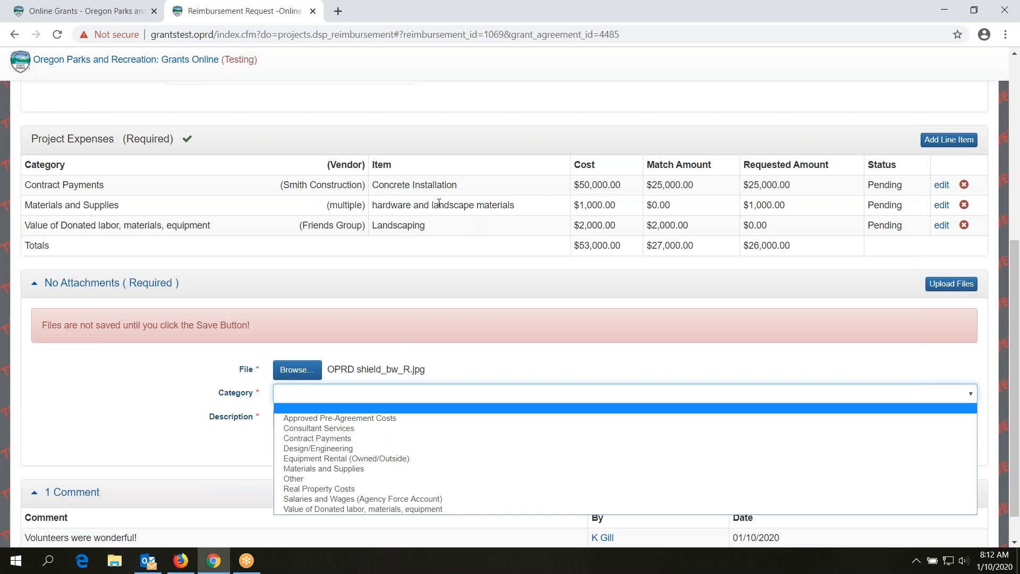
left_click(381, 443)
left_click(301, 417)
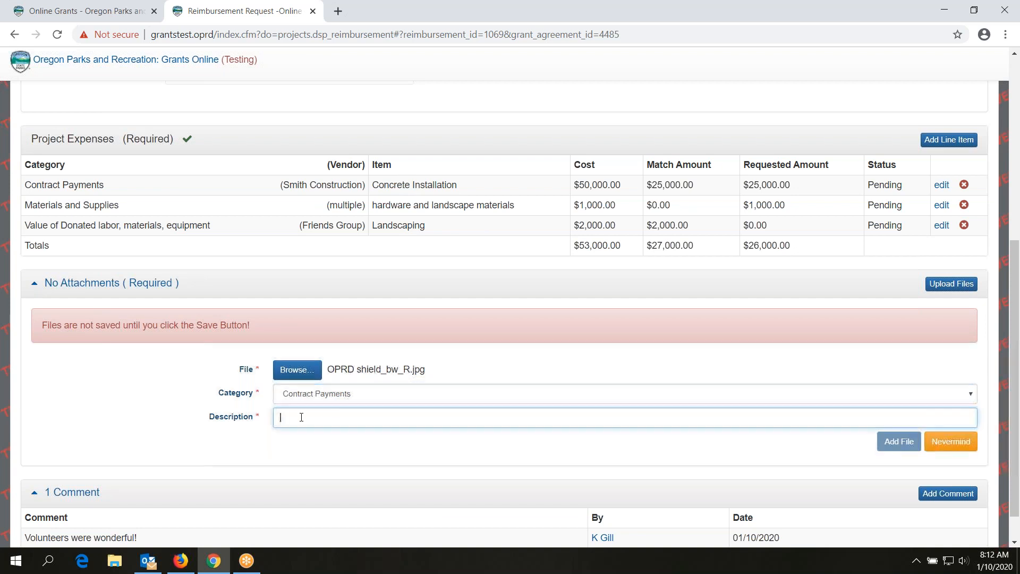
type("Smith C")
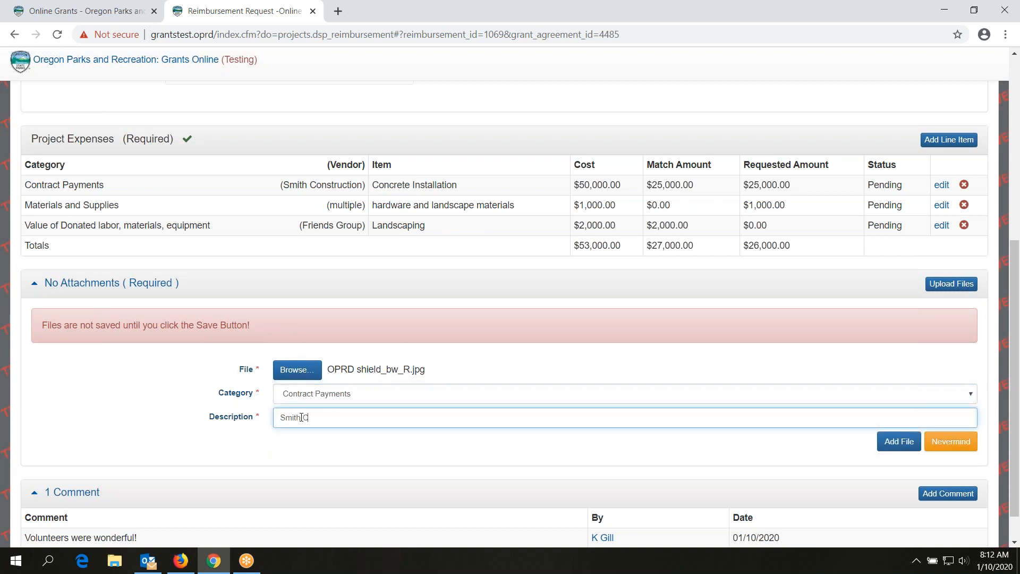
type("onstruction Invoice")
left_click(896, 445)
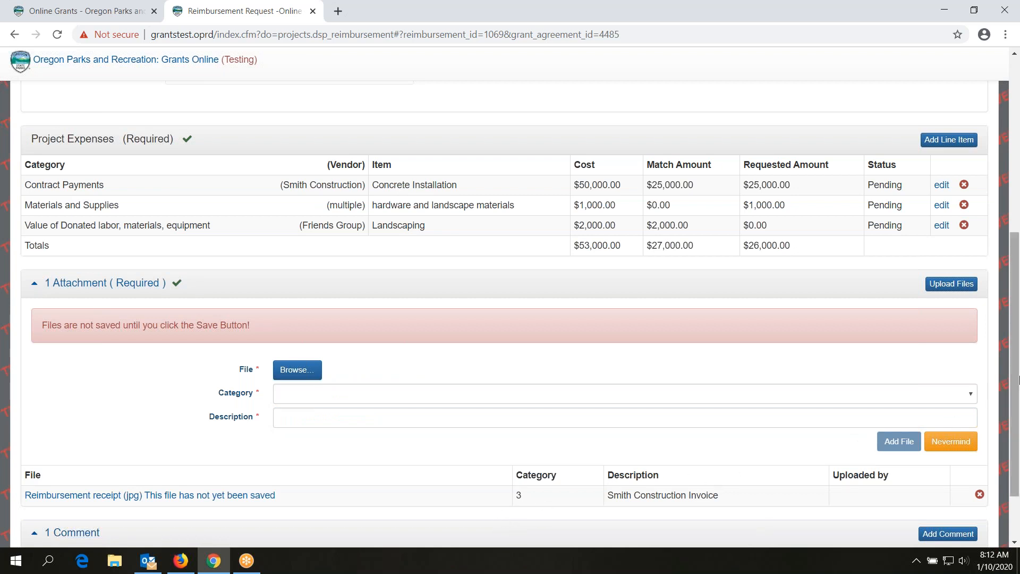
Save the reimbursement request with its attachment and submit it, acknowledging the submission message
left_click_drag(1016, 391, 1016, 215)
left_click(936, 185)
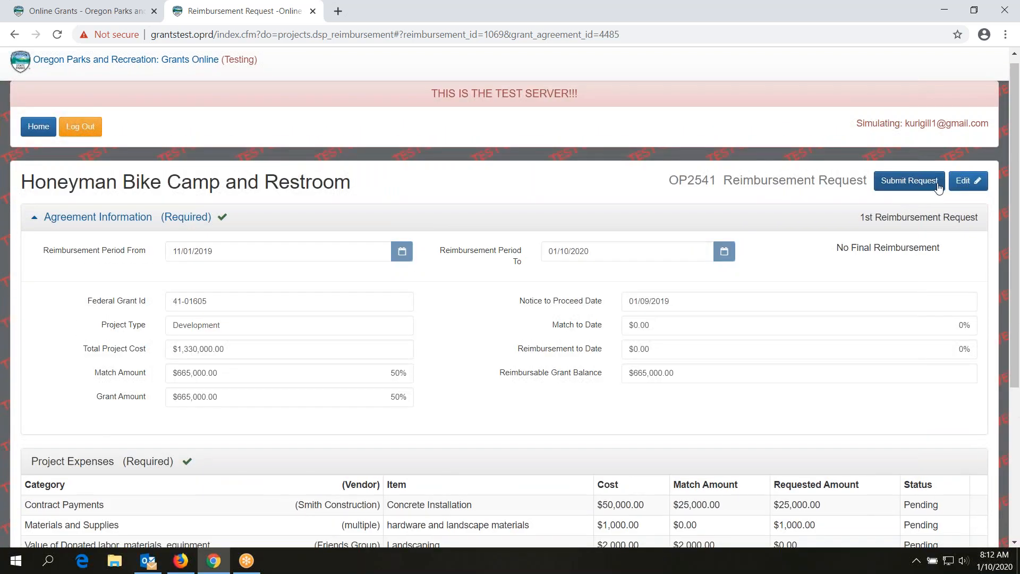
scroll(1016, 145, "down", 5)
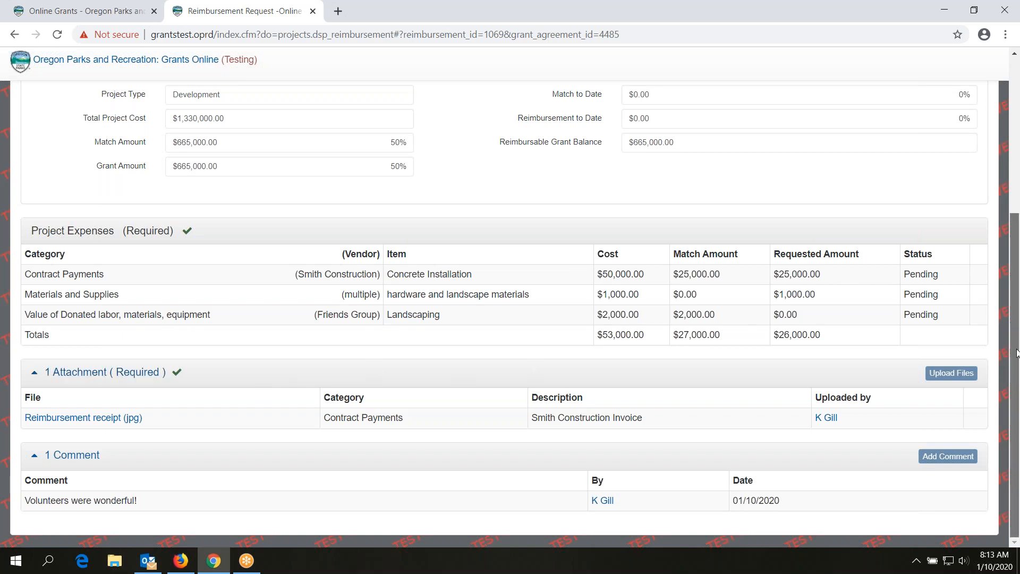
scroll(1016, 346, "up", 1)
scroll(1017, 346, "up", 2)
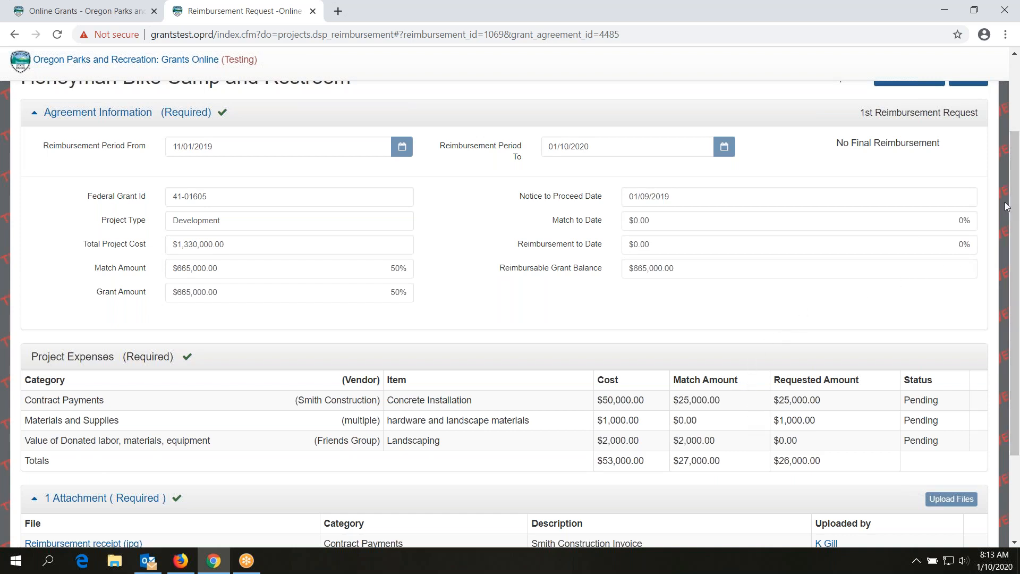
scroll(1017, 211, "up", 1)
left_click(910, 128)
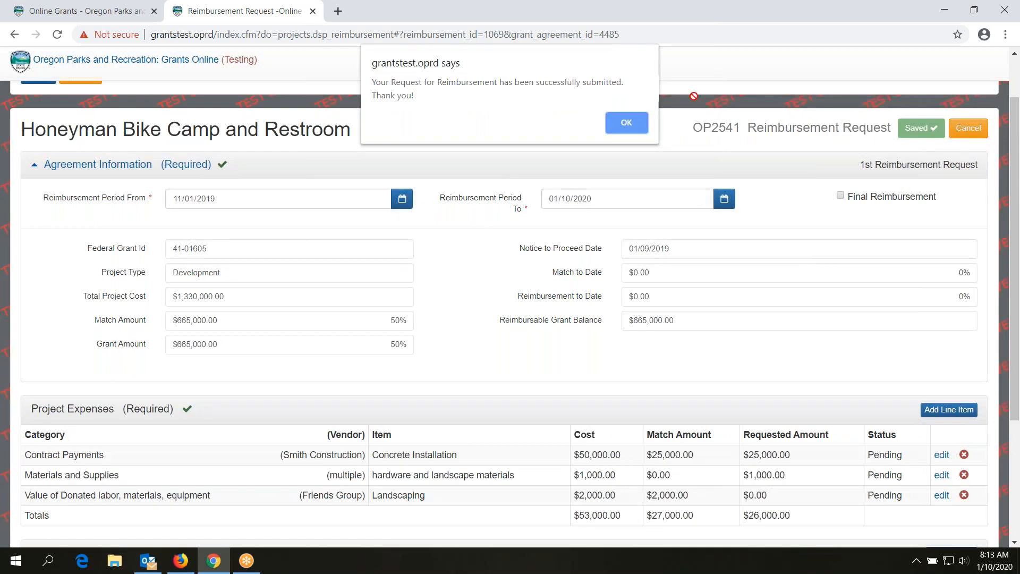
left_click(633, 126)
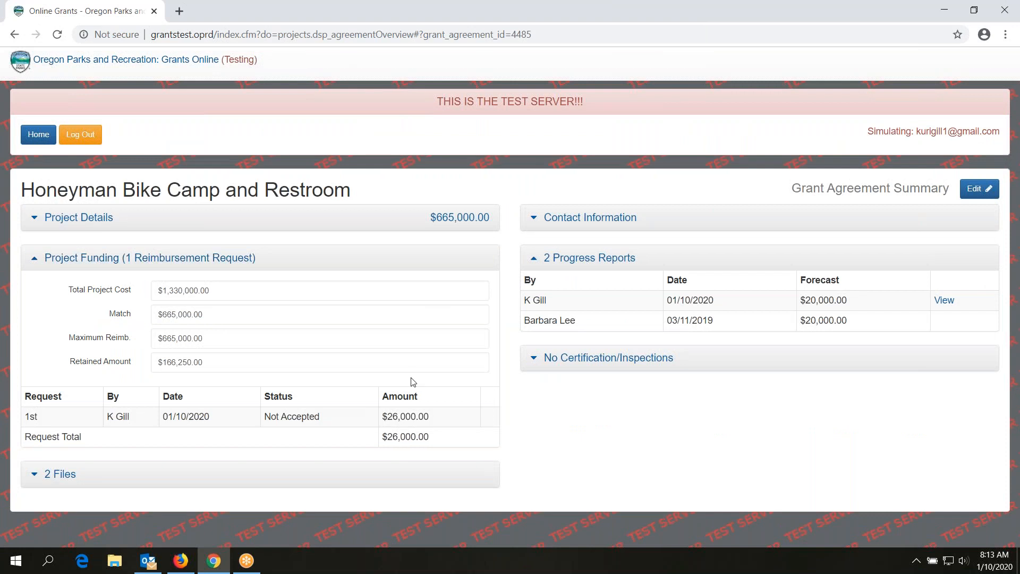